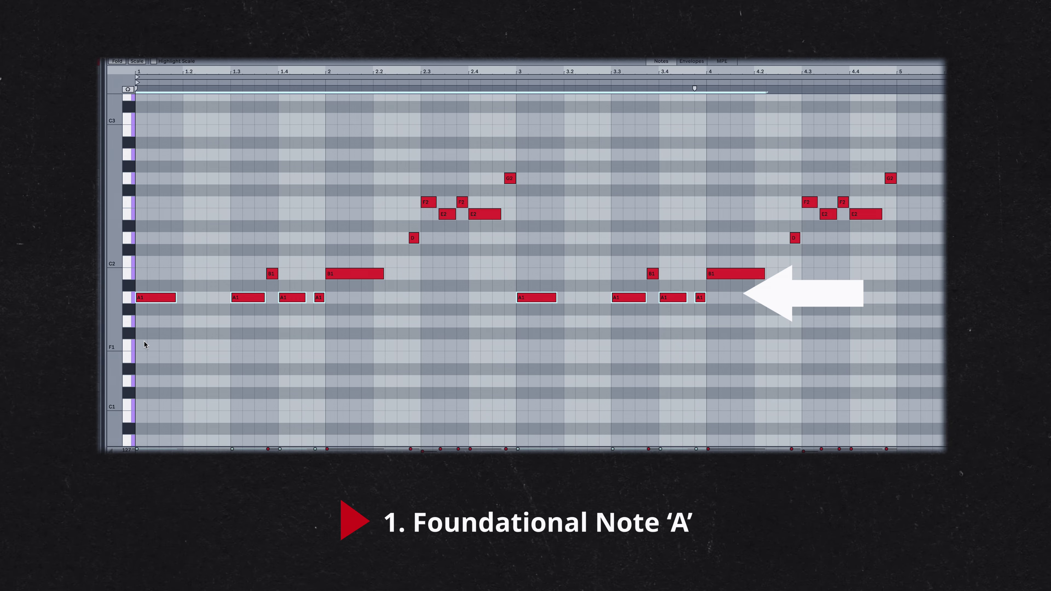
- Highlight the F2–E2 run near bar 2.3, the B1 at bar 2 and the E2–G2 jump
left_click_drag(158, 227, 342, 307)
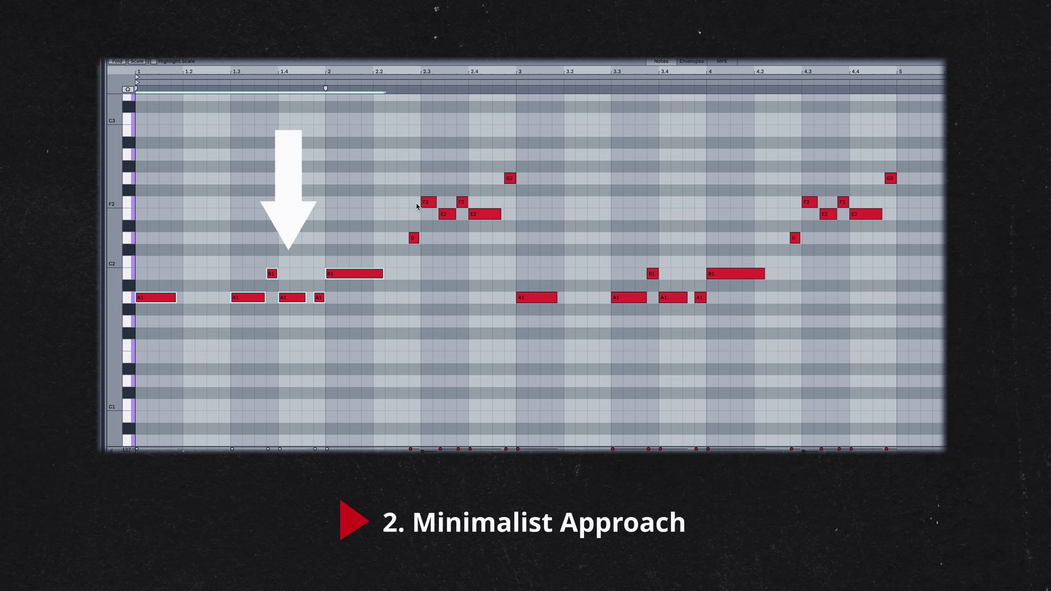
left_click_drag(411, 198, 499, 219)
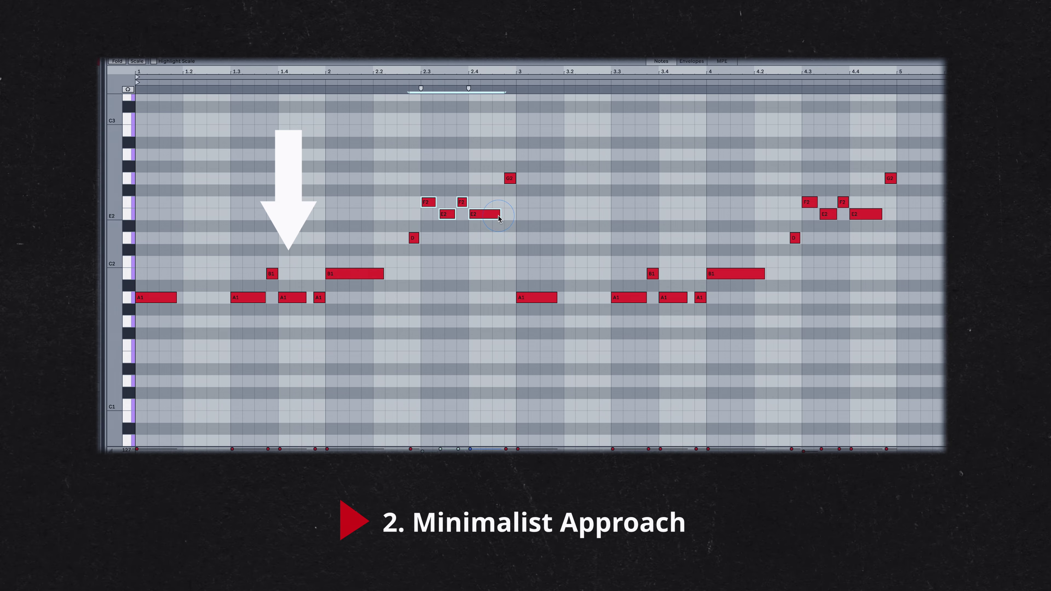
left_click(432, 369)
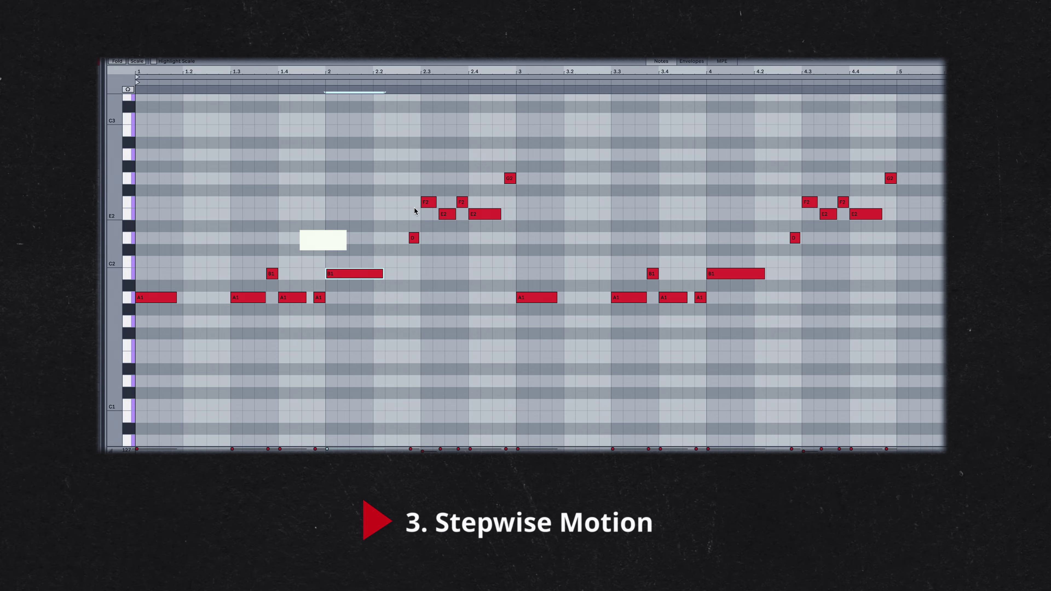
left_click(497, 327)
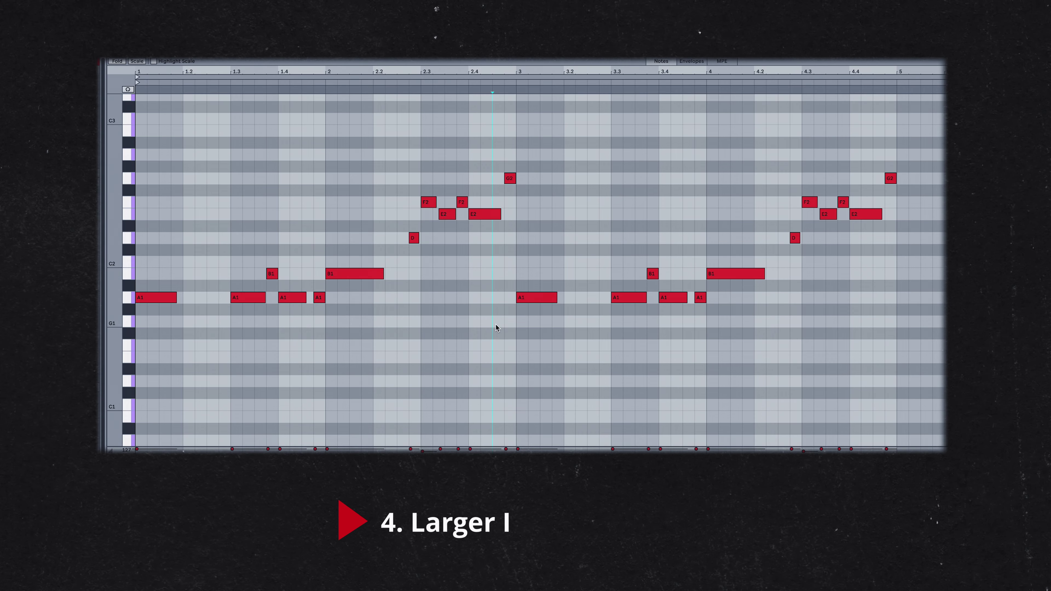
left_click_drag(438, 305, 375, 240)
left_click_drag(524, 224, 497, 183)
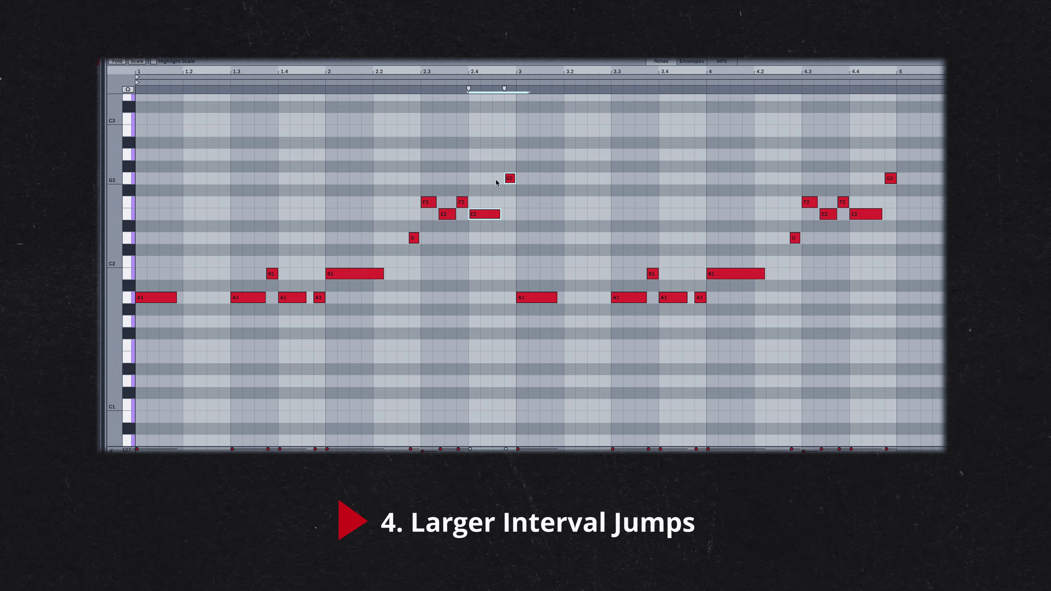
left_click(467, 321)
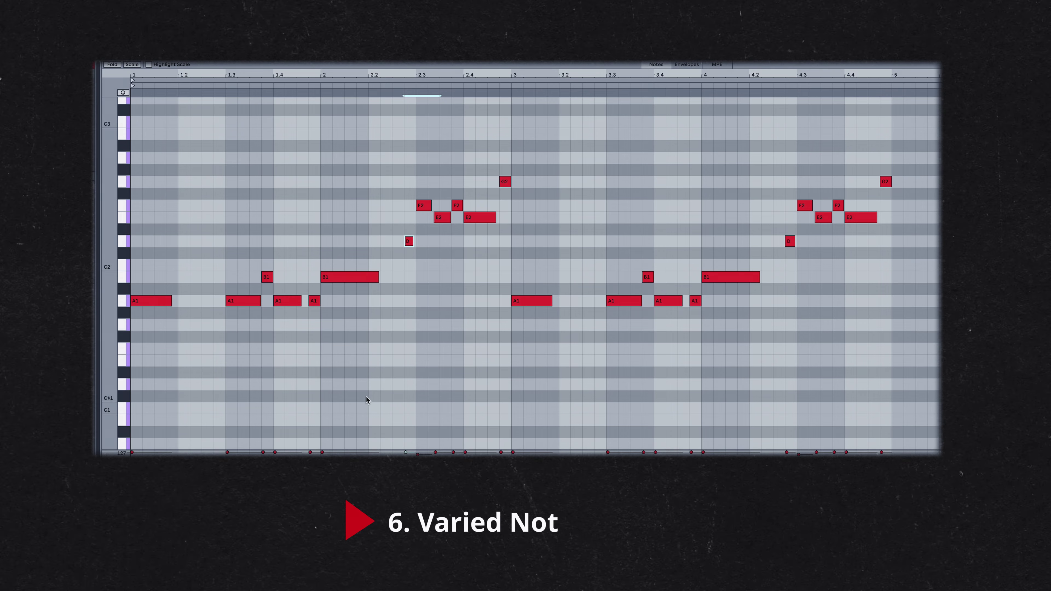
- Point out the opening A1, the B1 at beat 1.4, the long E2 and the rising D–E2–F2–G2 phrase
left_click(166, 301)
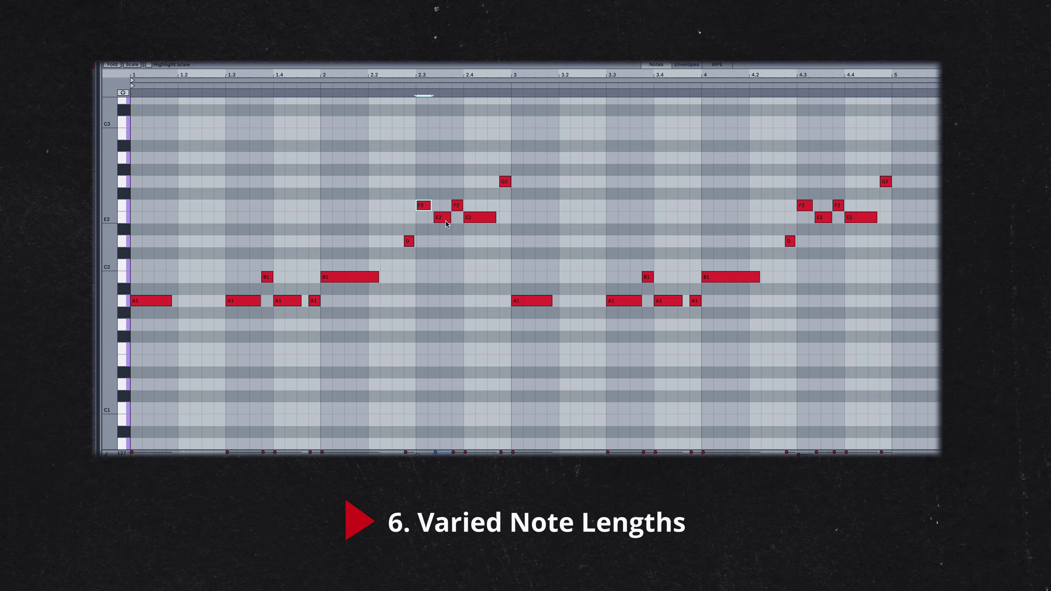
left_click(468, 218)
left_click(469, 326)
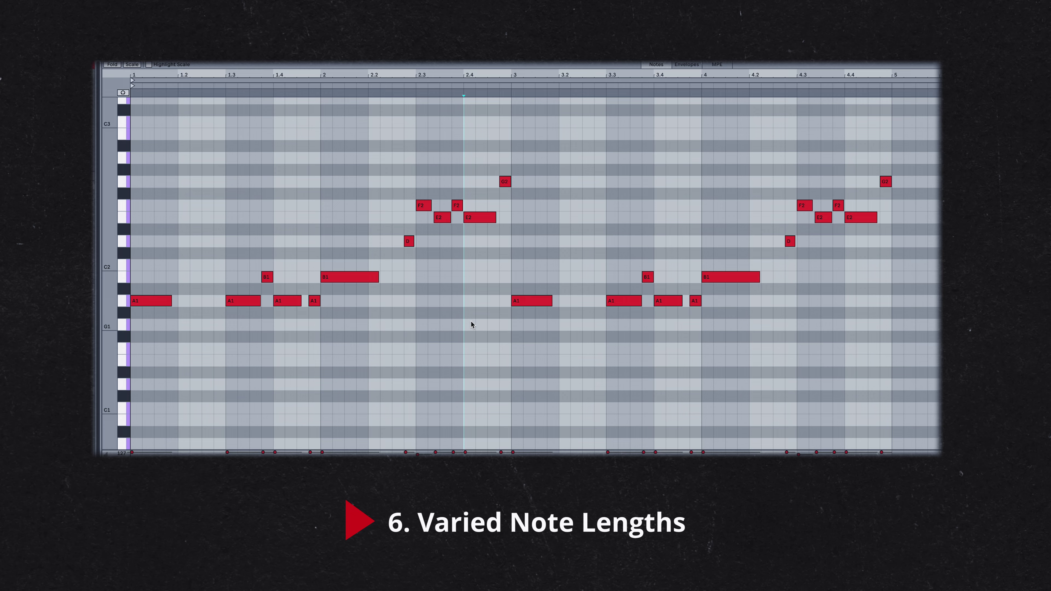
left_click(170, 304)
left_click(269, 278)
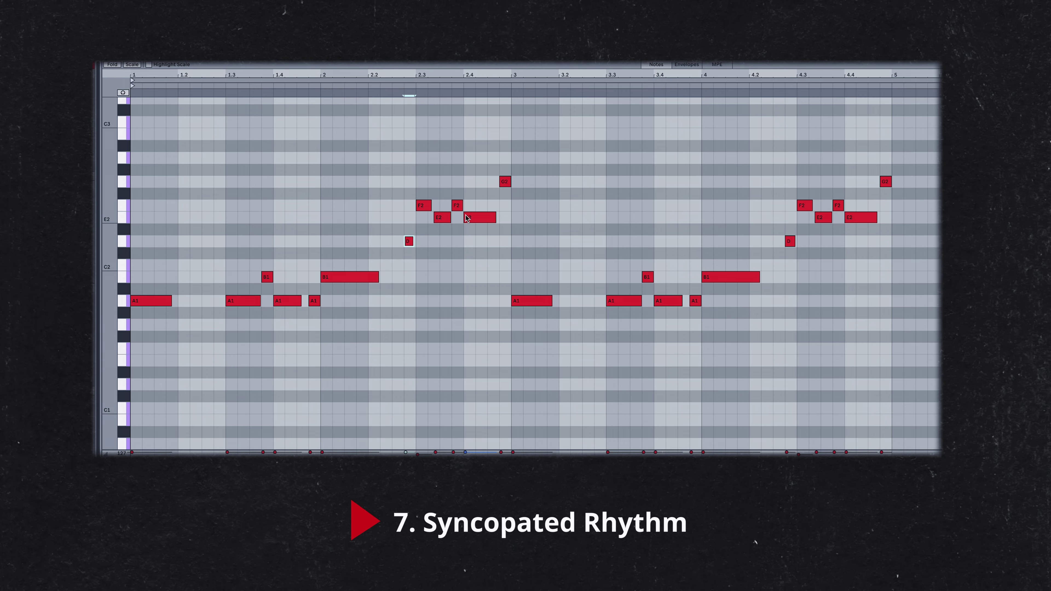
left_click(475, 220)
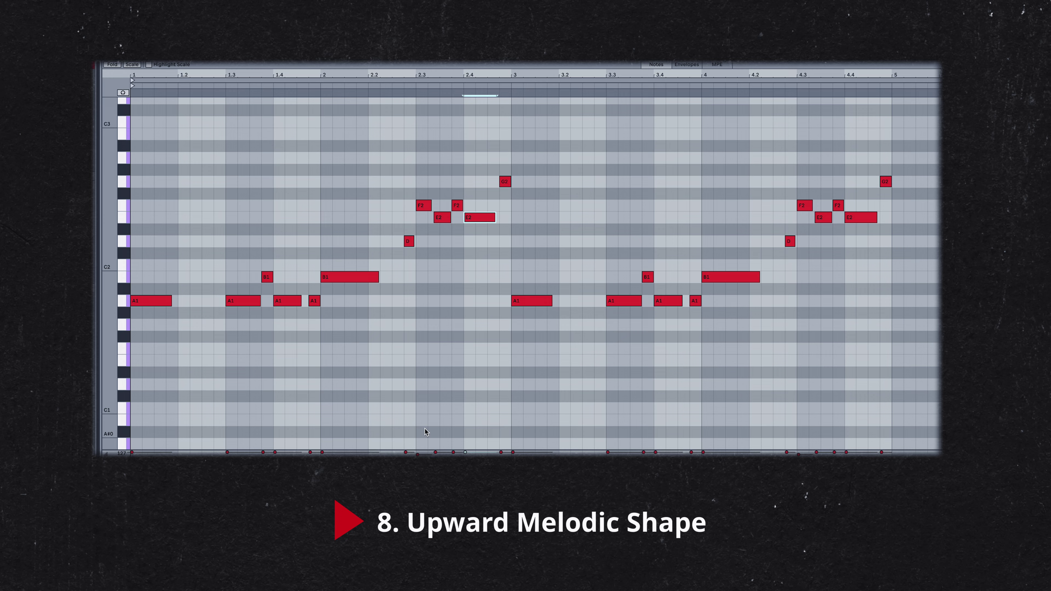
left_click_drag(167, 375, 521, 168)
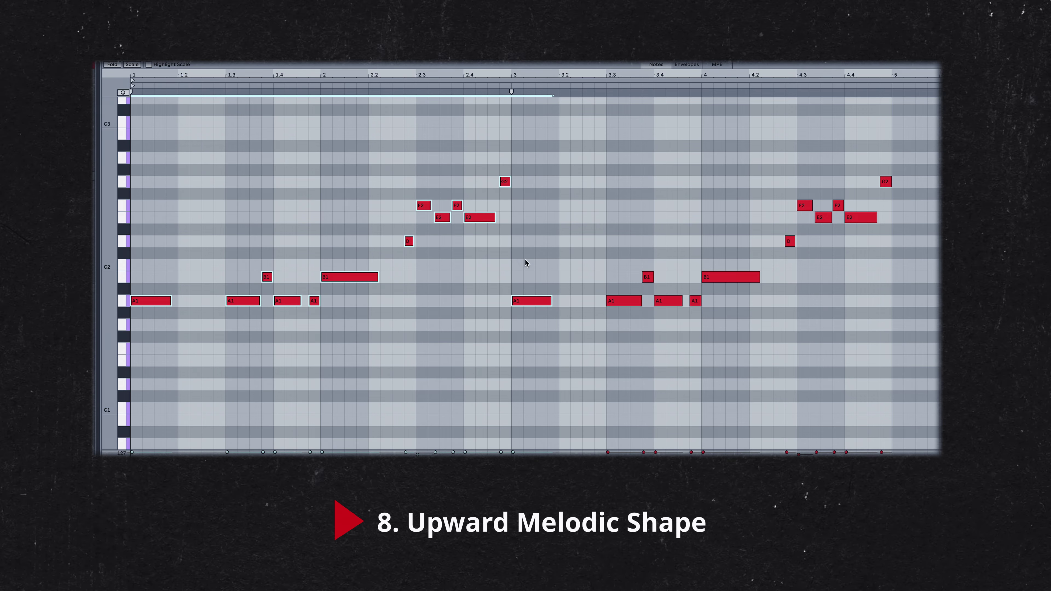
left_click_drag(525, 263, 395, 161)
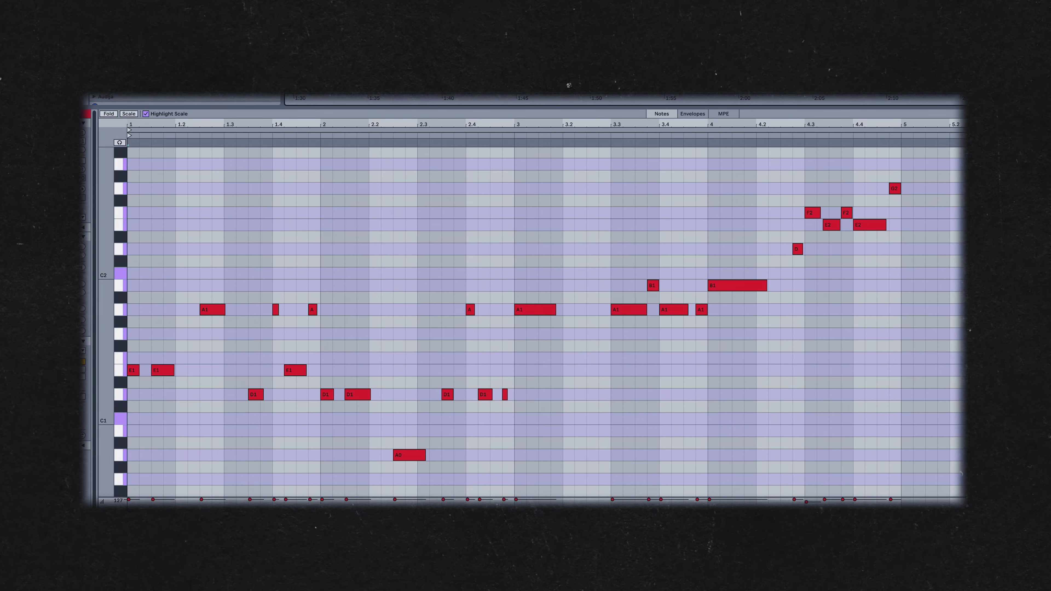
- Play back the reworked bass line
key("space")
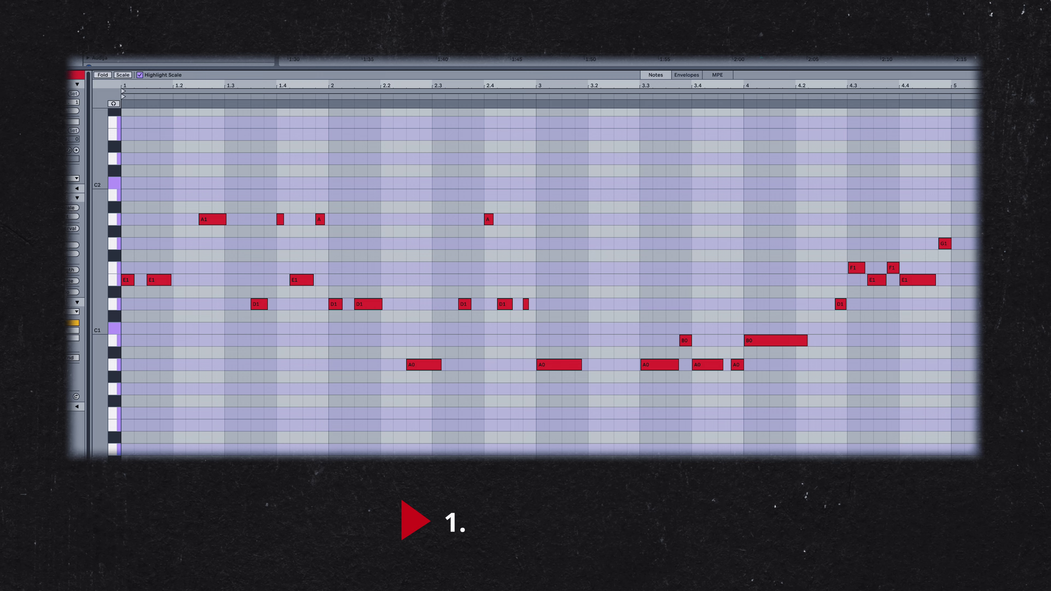
left_click_drag(741, 456, 369, 362)
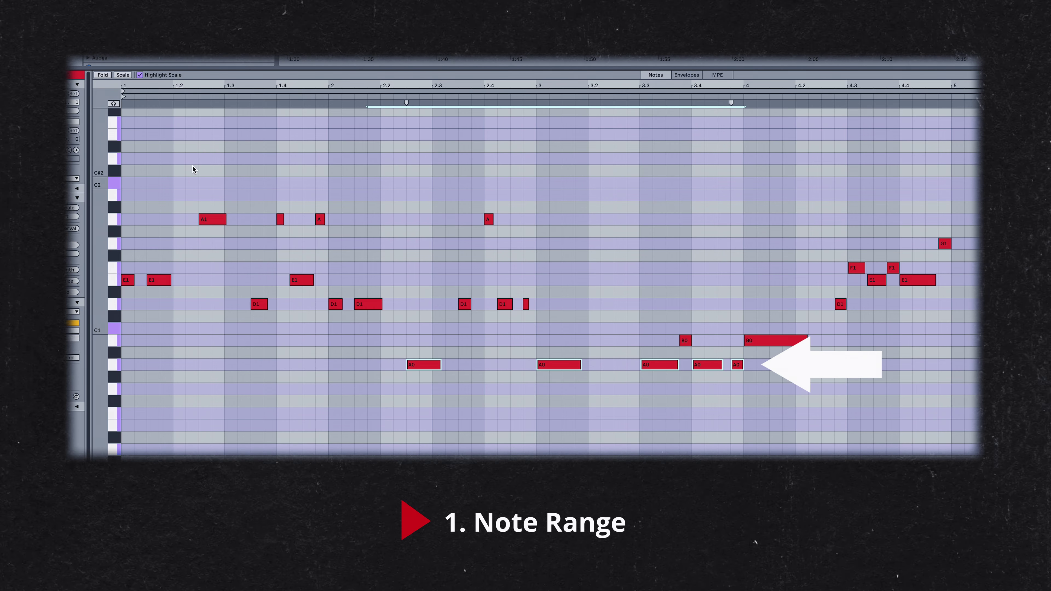
left_click_drag(193, 167, 493, 223)
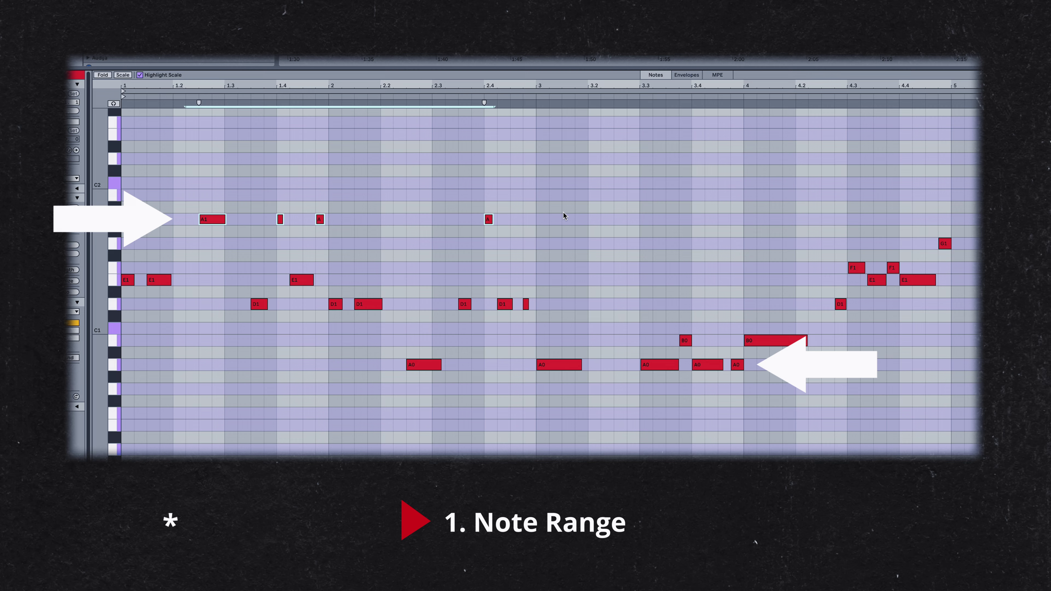
left_click_drag(754, 207, 959, 250)
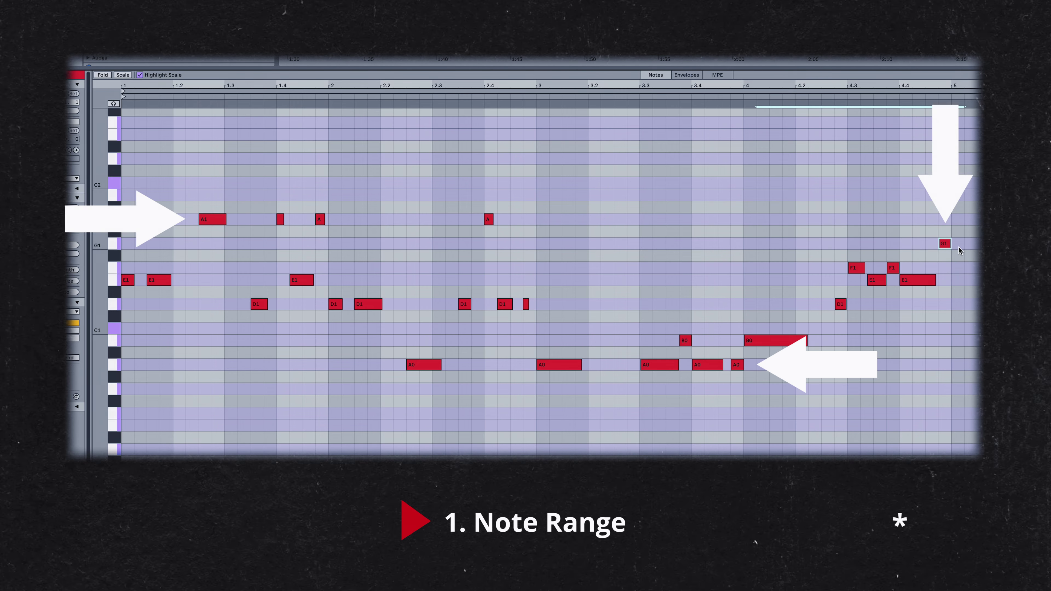
left_click_drag(529, 385, 122, 189)
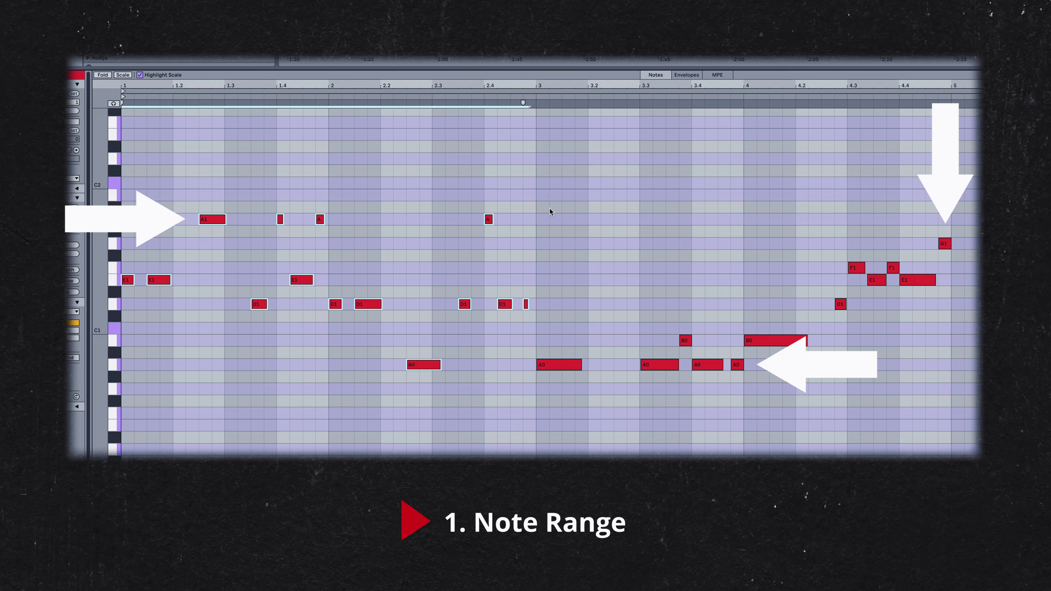
left_click_drag(549, 207, 939, 412)
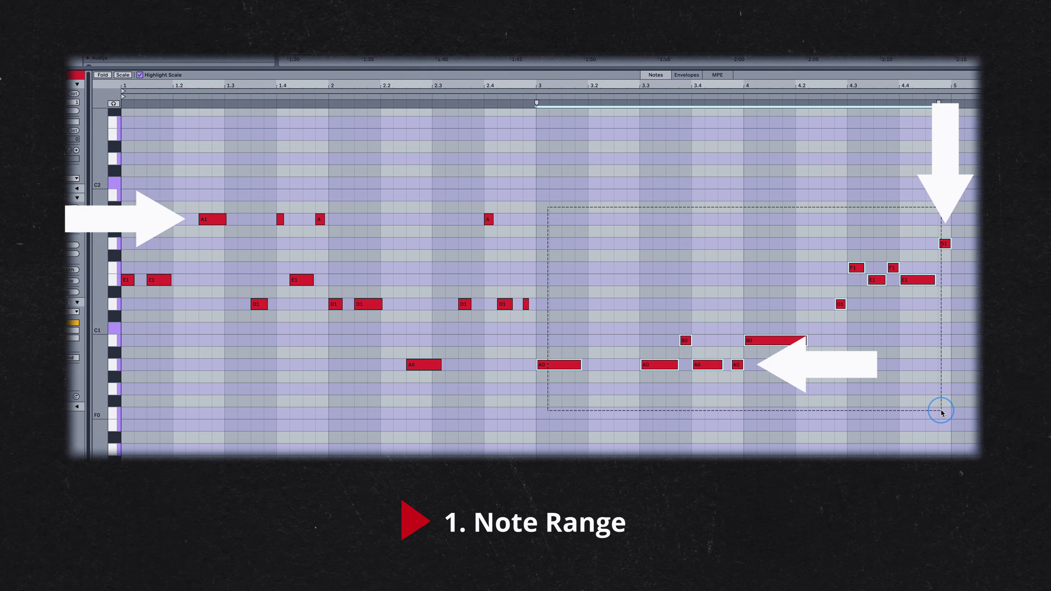
left_click_drag(942, 413, 942, 413)
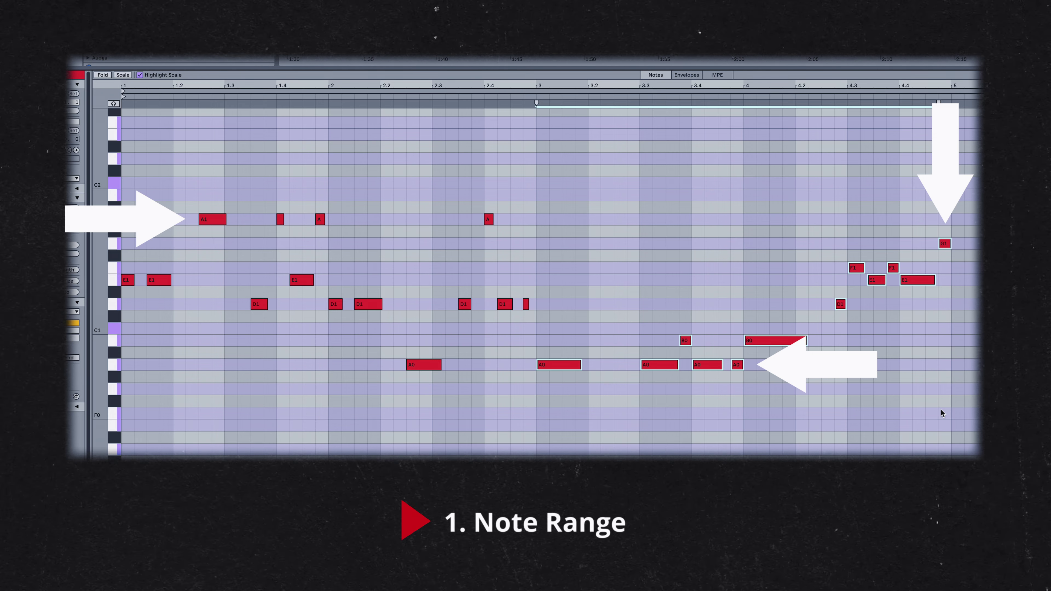
left_click(520, 327)
left_click_drag(535, 324, 133, 296)
left_click_drag(332, 285, 128, 280)
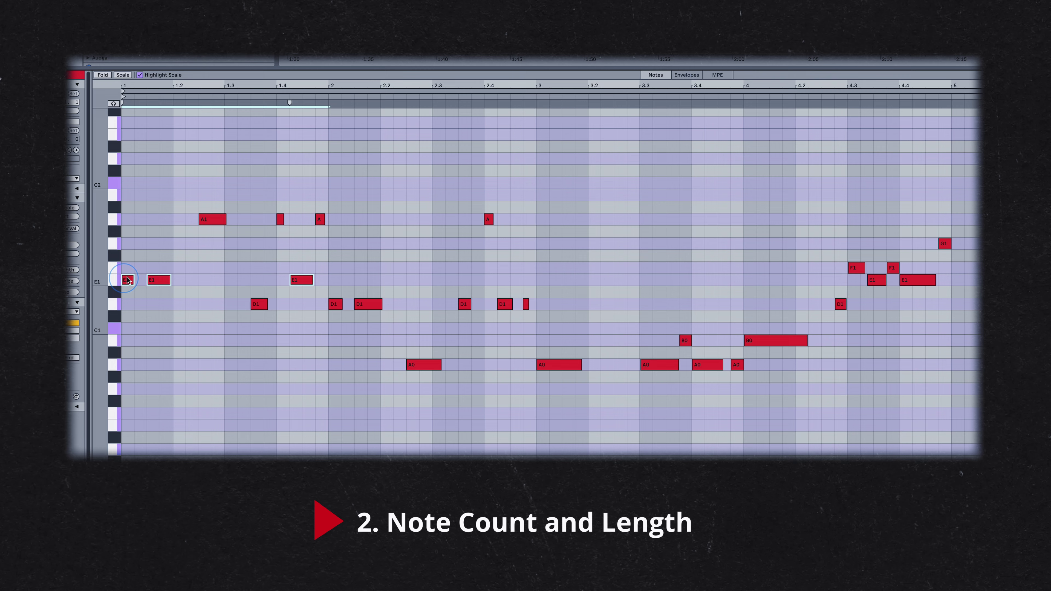
left_click_drag(522, 239, 195, 210)
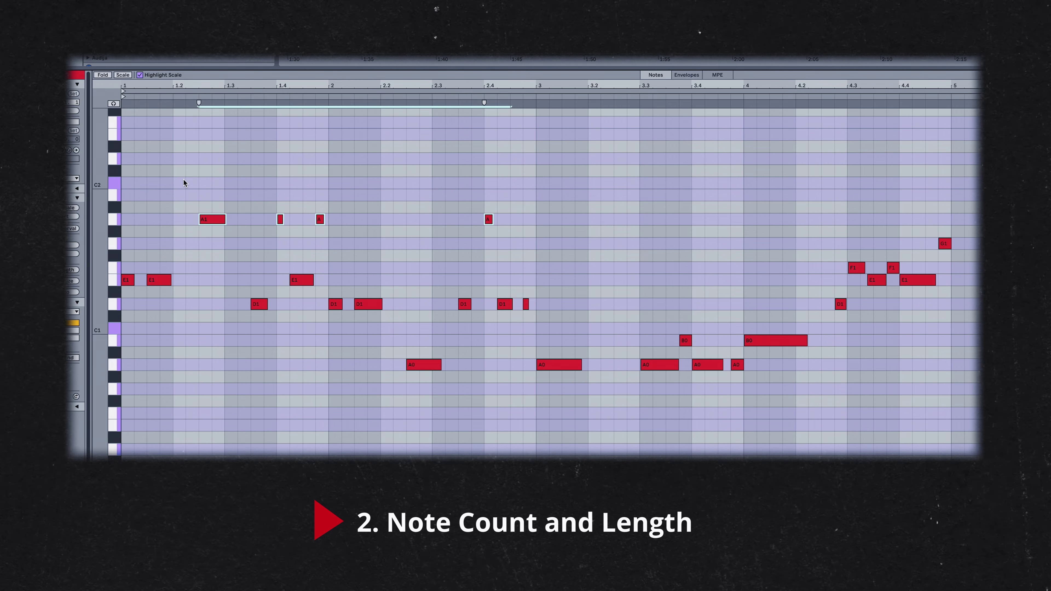
left_click(149, 144)
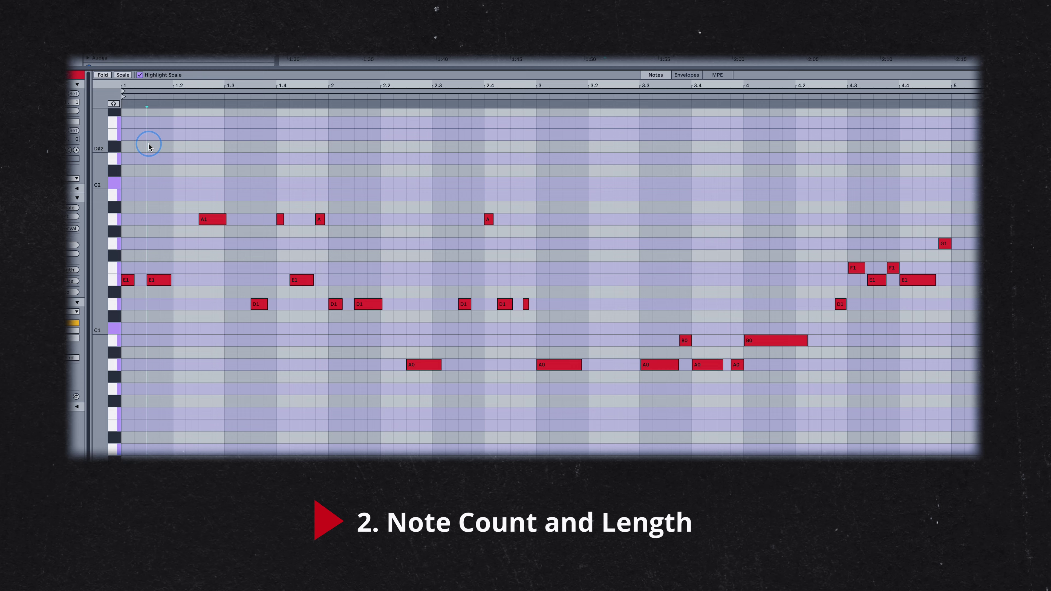
left_click_drag(492, 389, 781, 360)
left_click_drag(781, 358, 662, 309)
left_click_drag(763, 301, 871, 300)
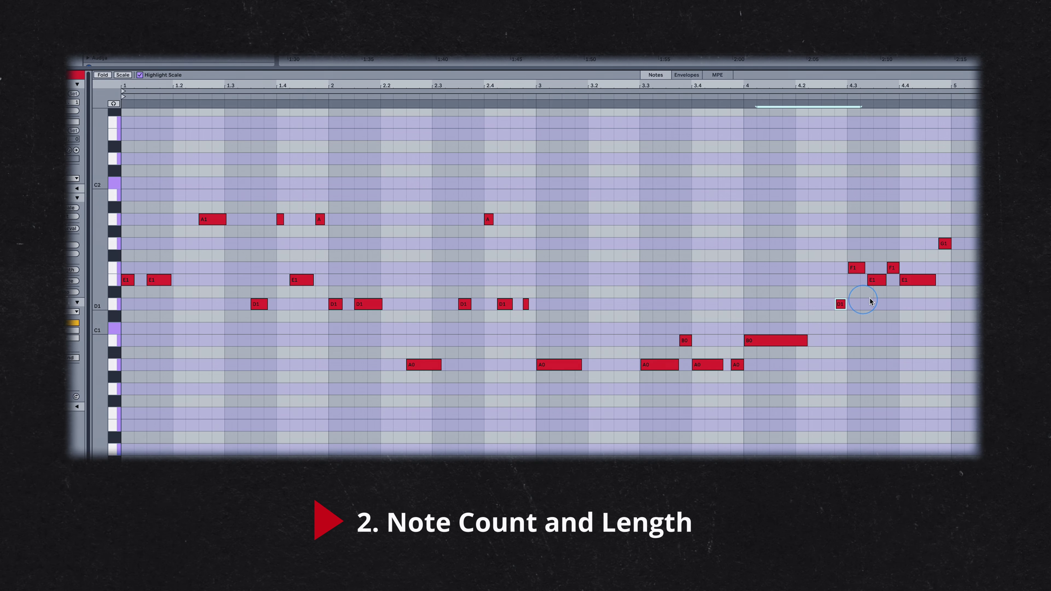
left_click(917, 280)
left_click(873, 278, "shift")
left_click_drag(810, 286, 948, 244)
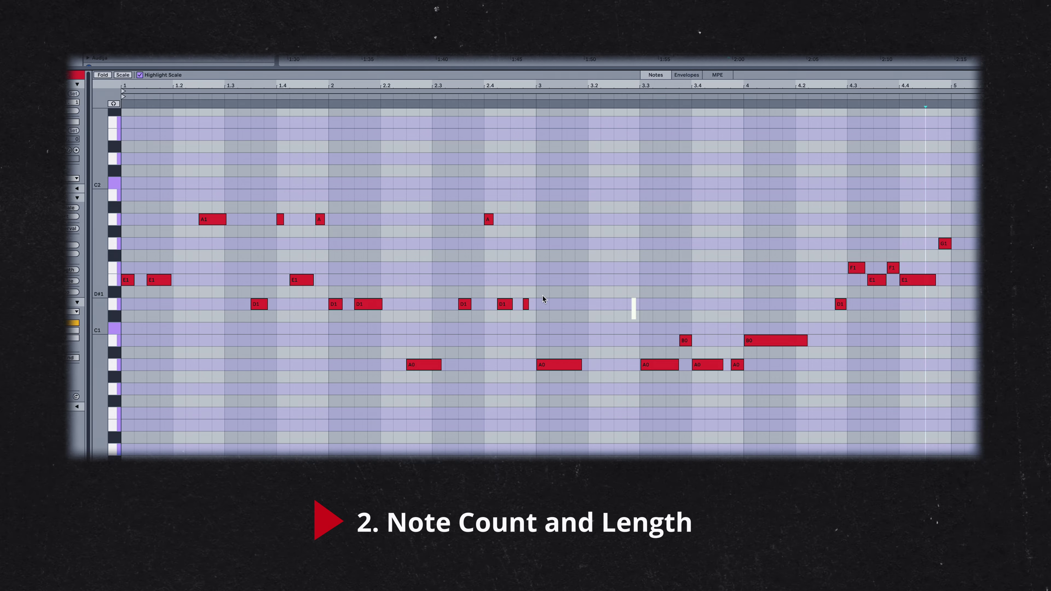
left_click_drag(538, 295, 784, 379)
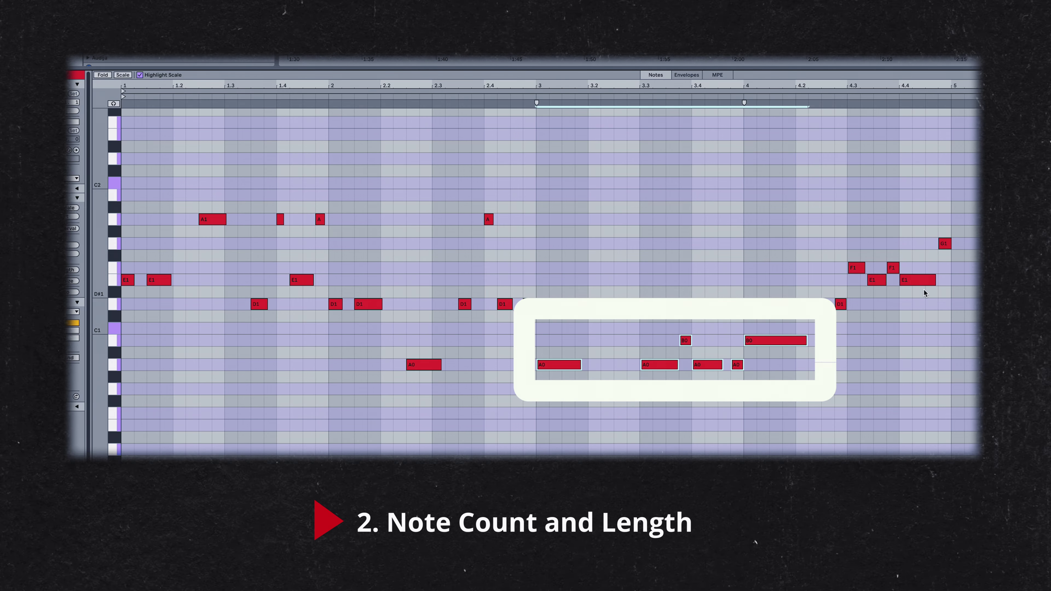
left_click_drag(926, 293, 848, 264)
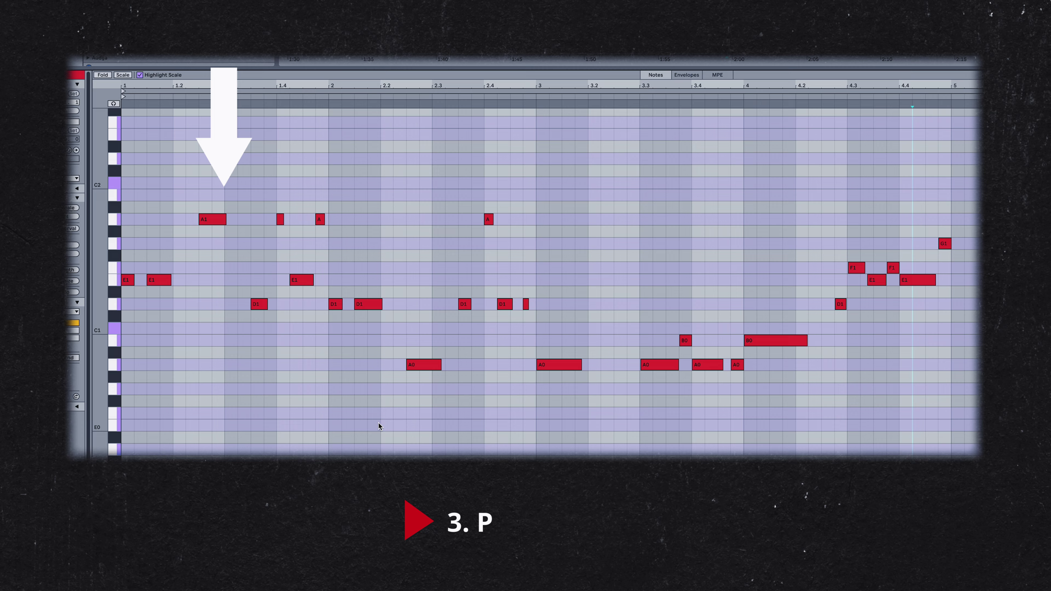
- Select the bar 1 and bar 2 note groups, then single out the D1 and short A notes
left_click_drag(323, 328, 123, 177)
left_click_drag(343, 182, 521, 375)
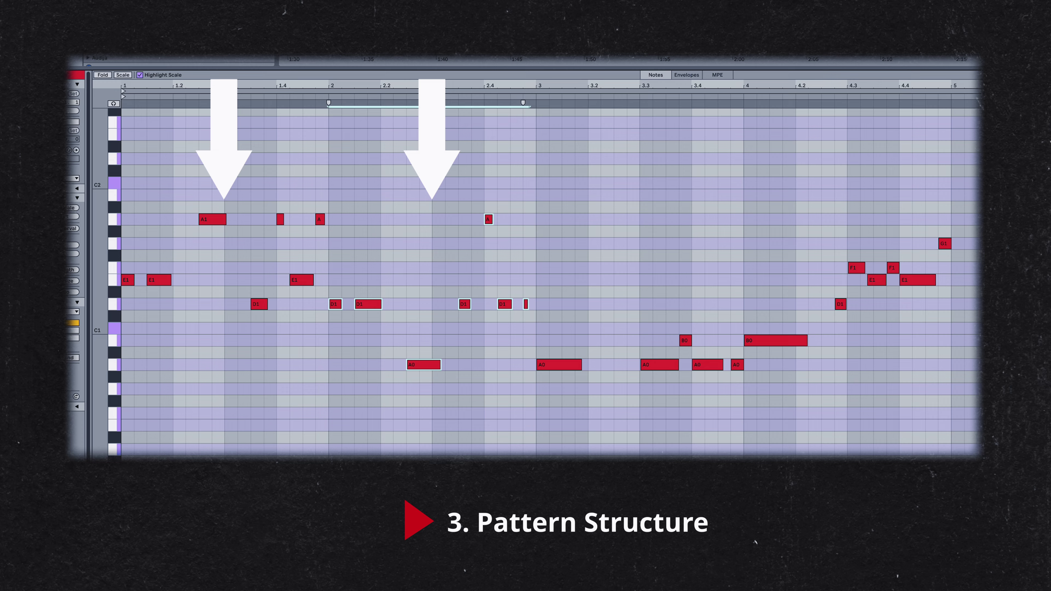
left_click(497, 372)
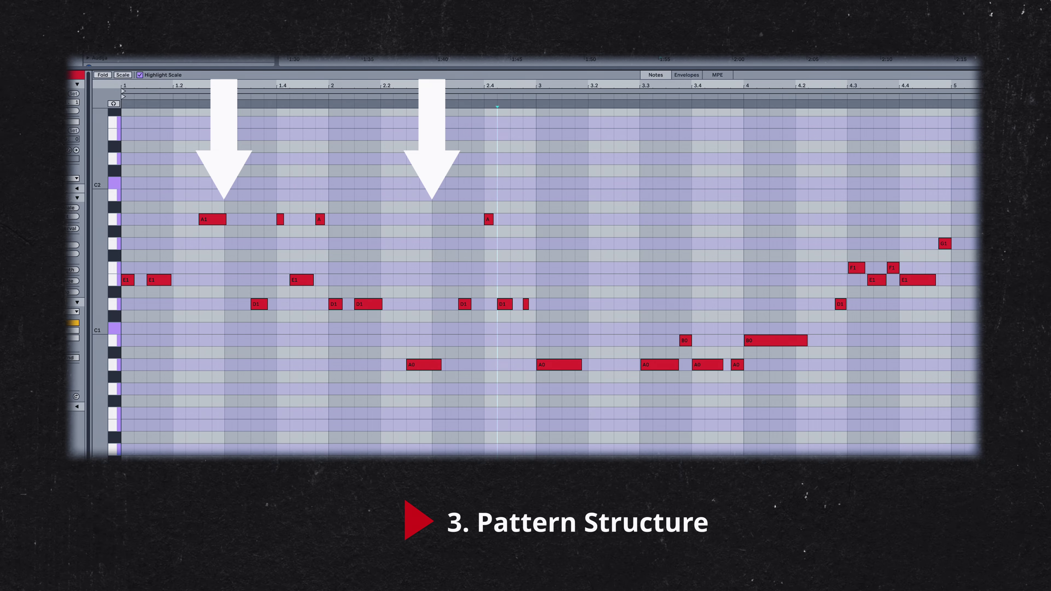
left_click(257, 304)
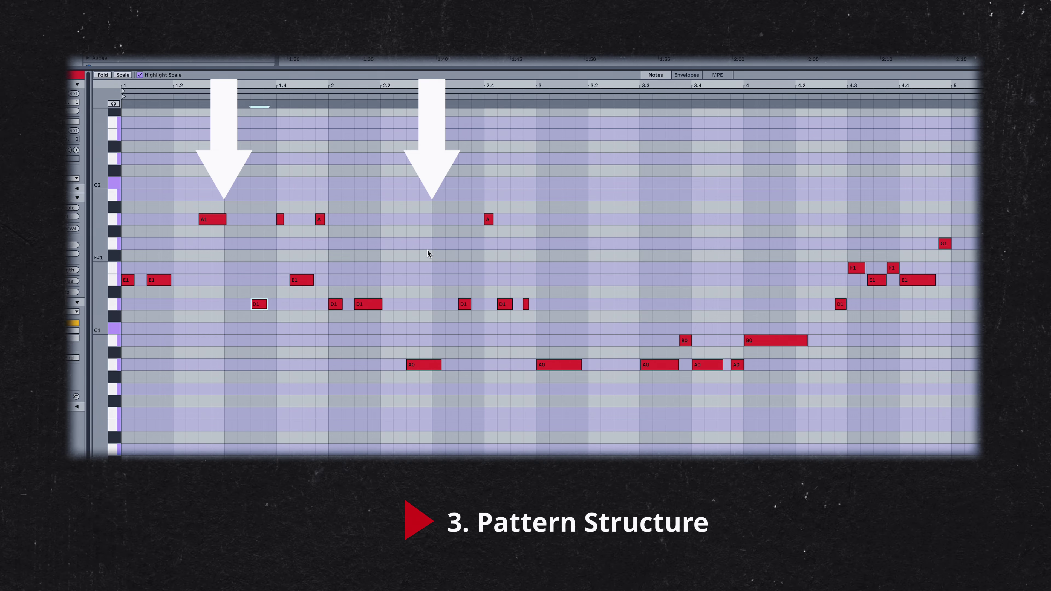
left_click(489, 220)
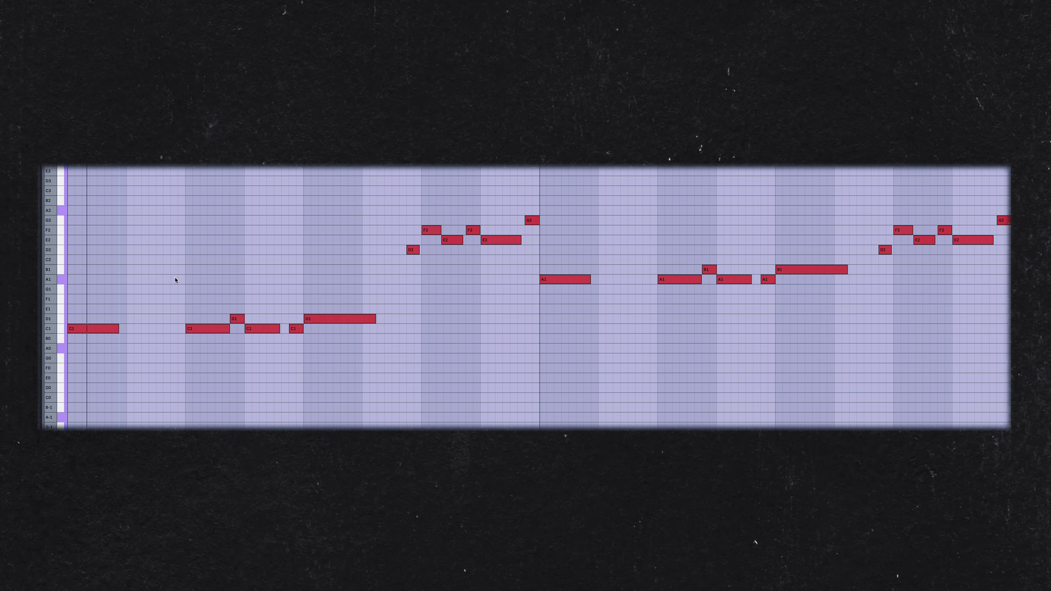
- Add a short A1 after the opening C1, raise D1 to A1 and A1 to D2, and lower G2 to F2
double_click(177, 279)
left_click(316, 320)
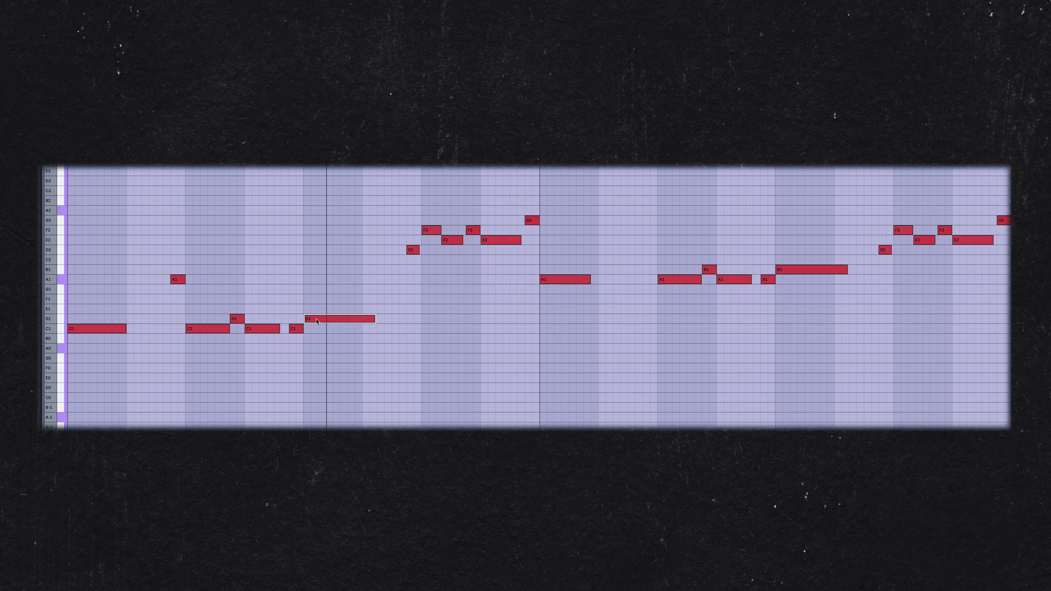
left_click_drag(317, 321, 296, 259)
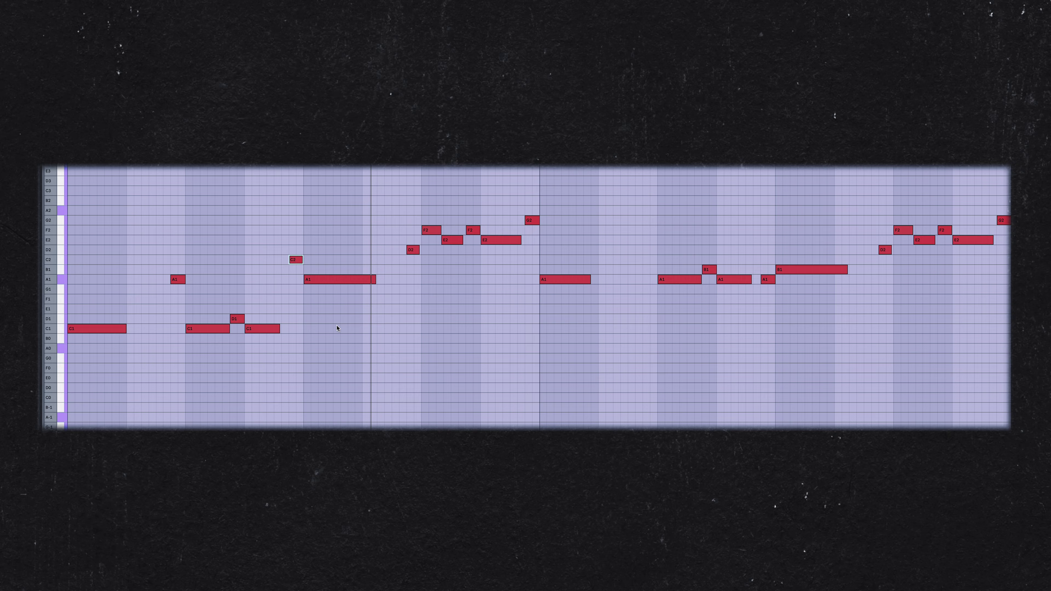
left_click(436, 305)
left_click_drag(339, 279, 339, 250)
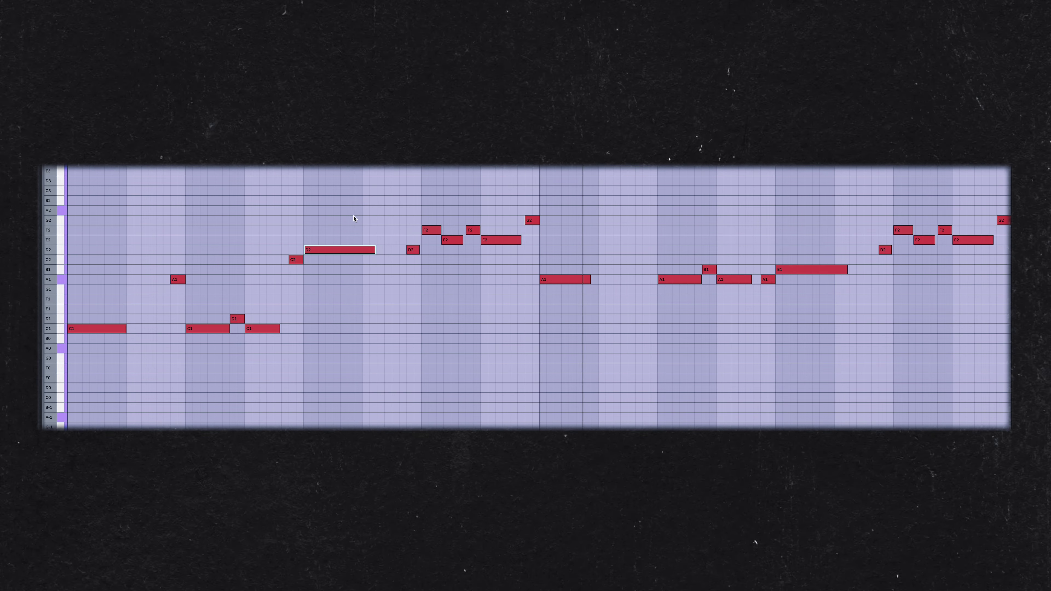
left_click_drag(529, 222, 530, 191)
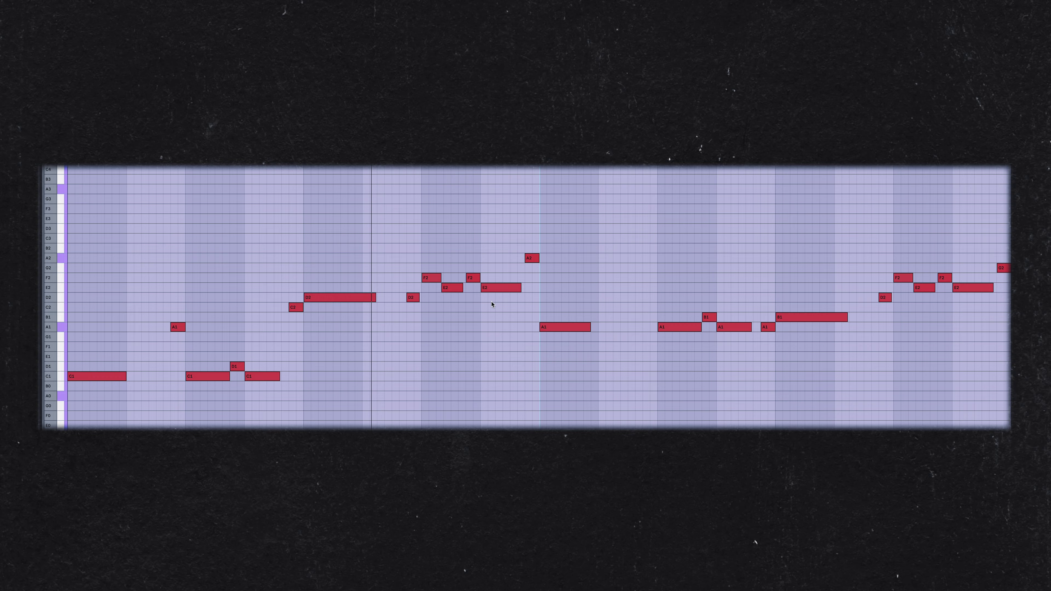
- Audition the opening notes an octave up and back, then drop A1 and C2 to G1, keeping F2
left_click_drag(302, 390, 82, 266)
key("shift+Up")
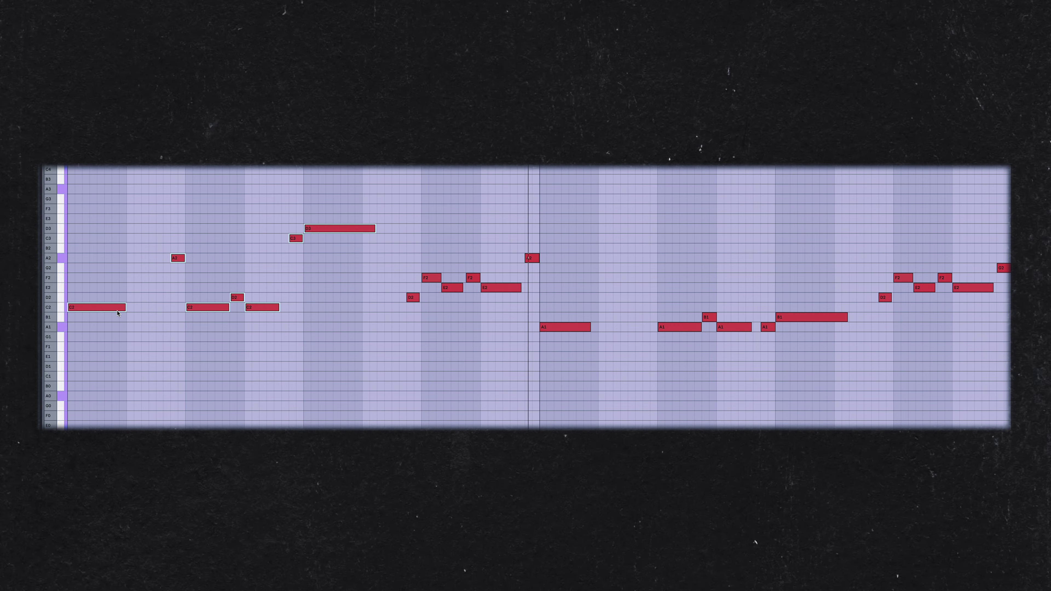
key("shift+Down")
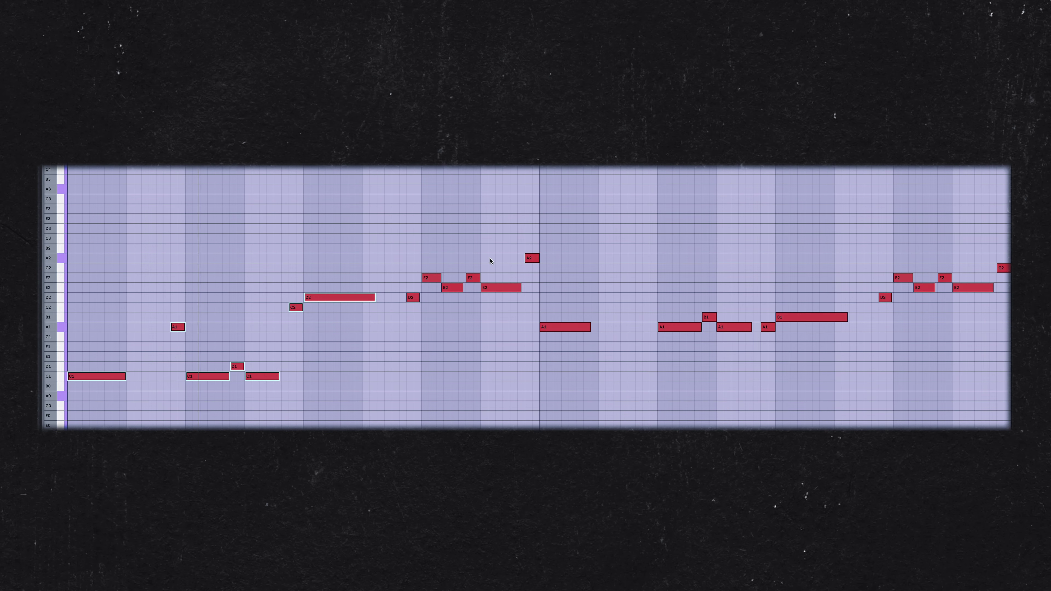
mouse_move(532, 258)
left_mouse_down()
mouse_move(523, 317)
mouse_move(530, 327)
mouse_move(532, 259)
mouse_move(531, 269)
left_mouse_up()
left_click_drag(178, 327, 178, 336)
left_click_drag(296, 307, 296, 337)
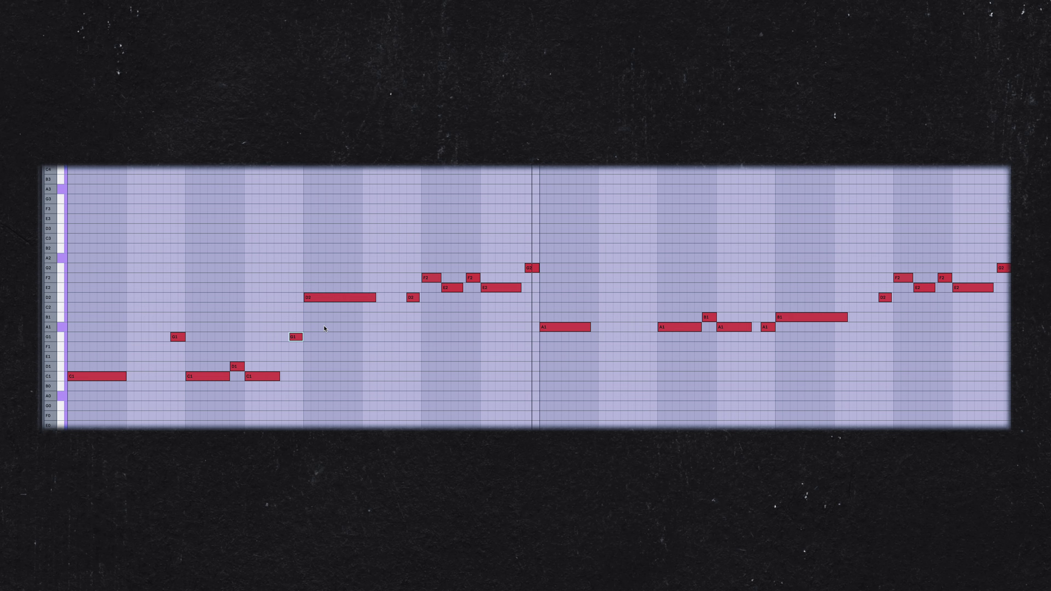
left_click_drag(436, 340, 369, 301)
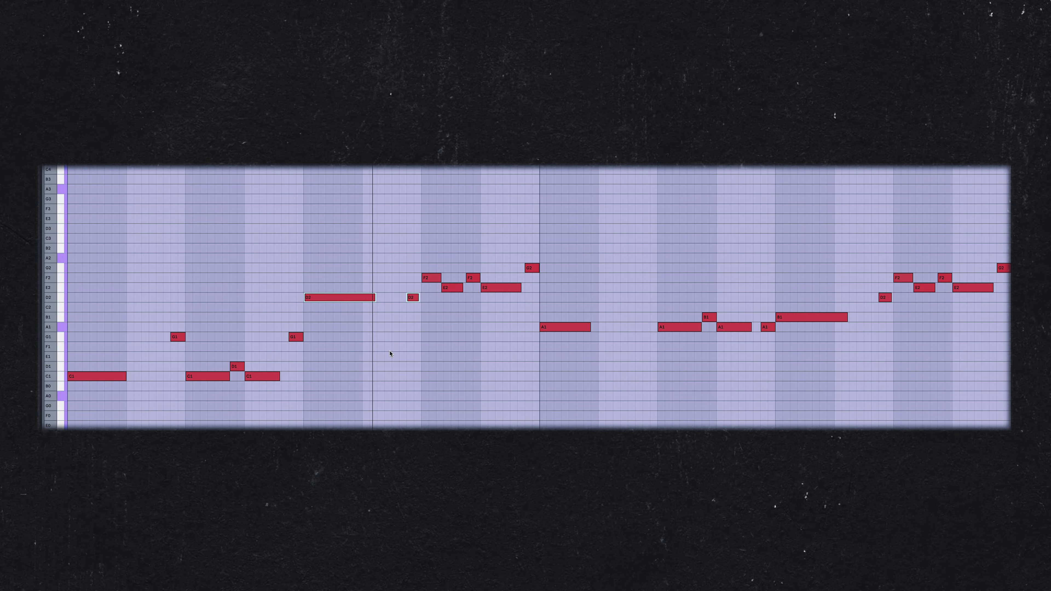
left_click_drag(532, 268, 534, 236)
- Move the short F2 to G2 and the long G2 to E2, testing the four-note run a step lower
mouse_move(503, 291)
left_mouse_down()
mouse_move(503, 252)
mouse_move(504, 273)
left_mouse_up()
left_click_drag(532, 238, 532, 308)
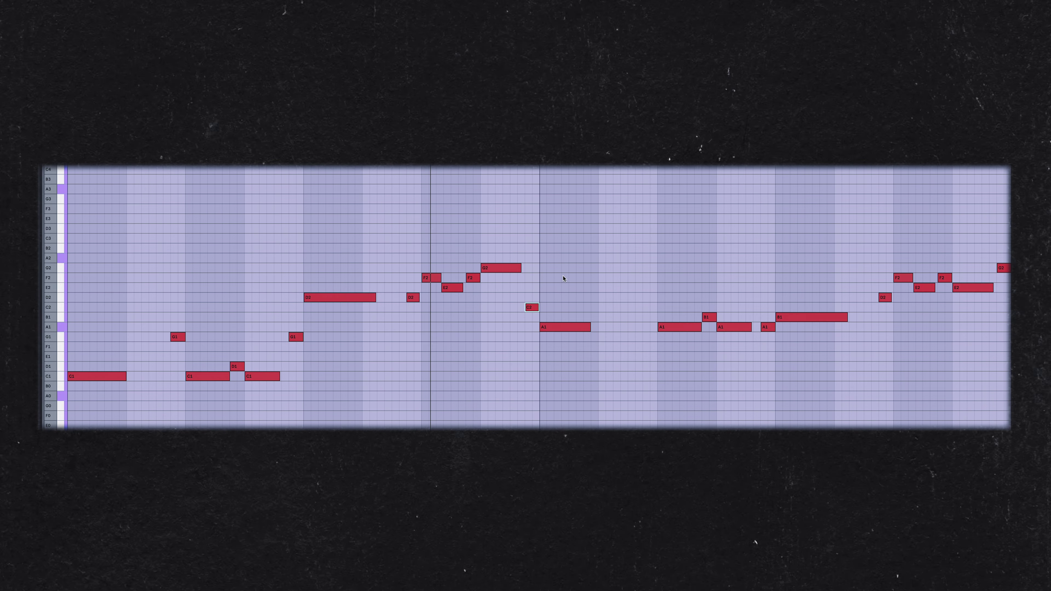
left_click_drag(501, 268, 501, 288)
left_click_drag(532, 307, 532, 268)
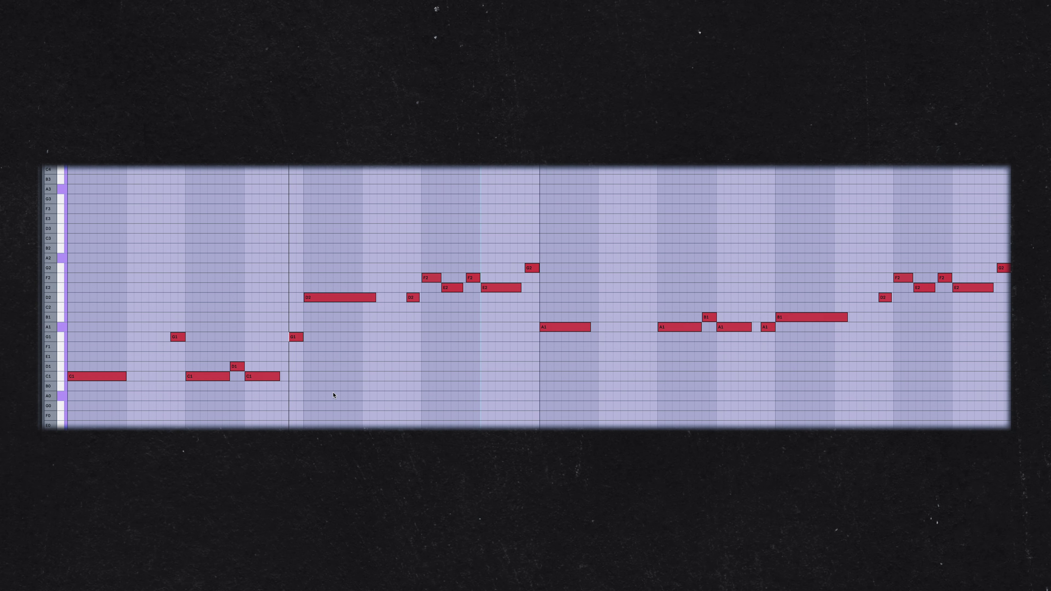
left_click_drag(519, 316, 413, 337)
key("Down")
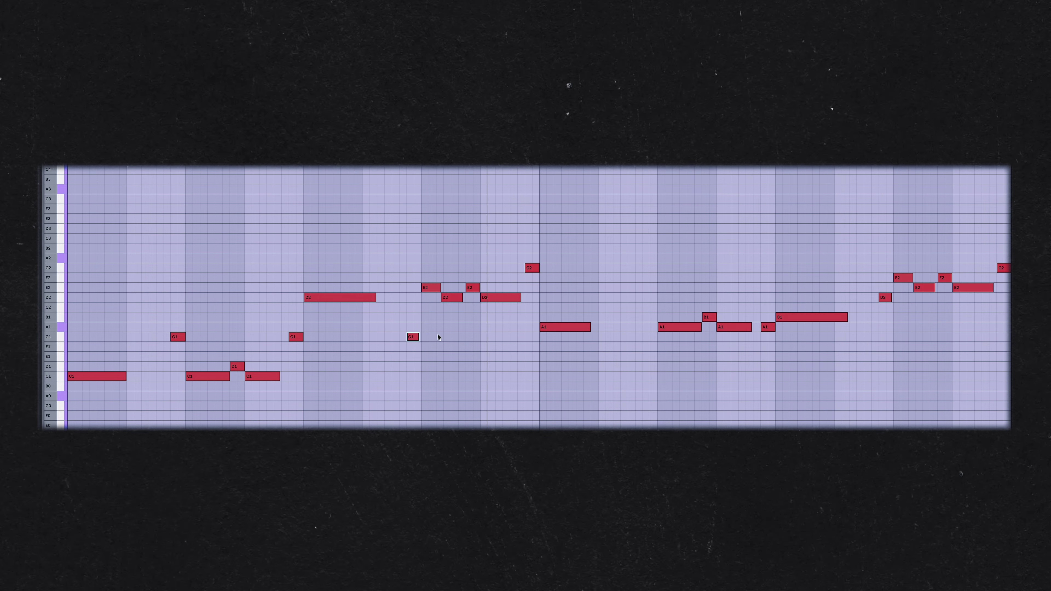
left_click_drag(522, 305, 421, 282)
key("Up")
left_click(413, 350)
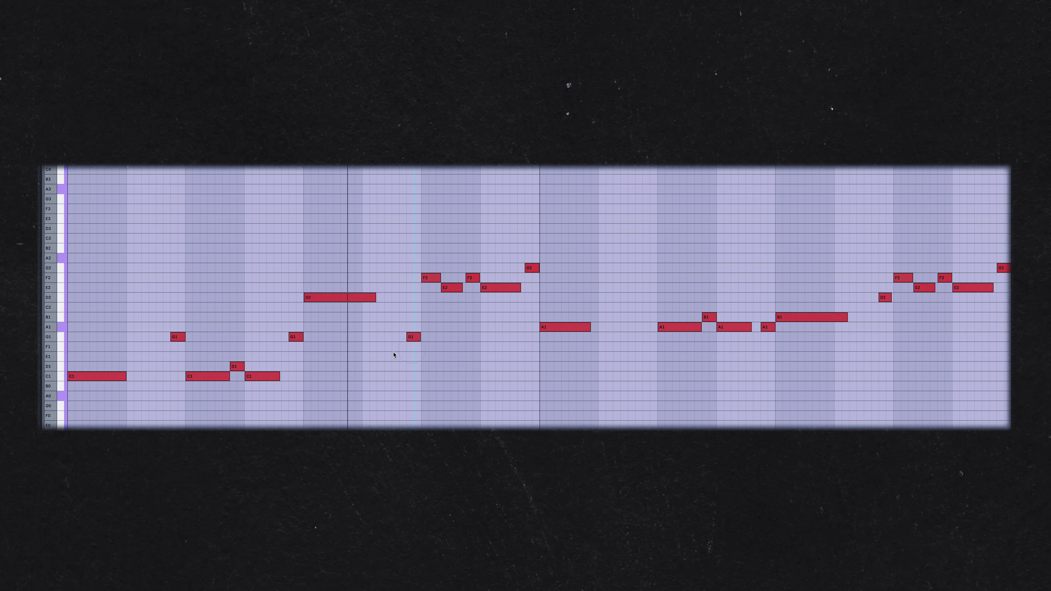
- Shorten the long D2, E2 and the closing F2 and E2 notes, shifting F2 earlier
left_click_drag(375, 297, 360, 297)
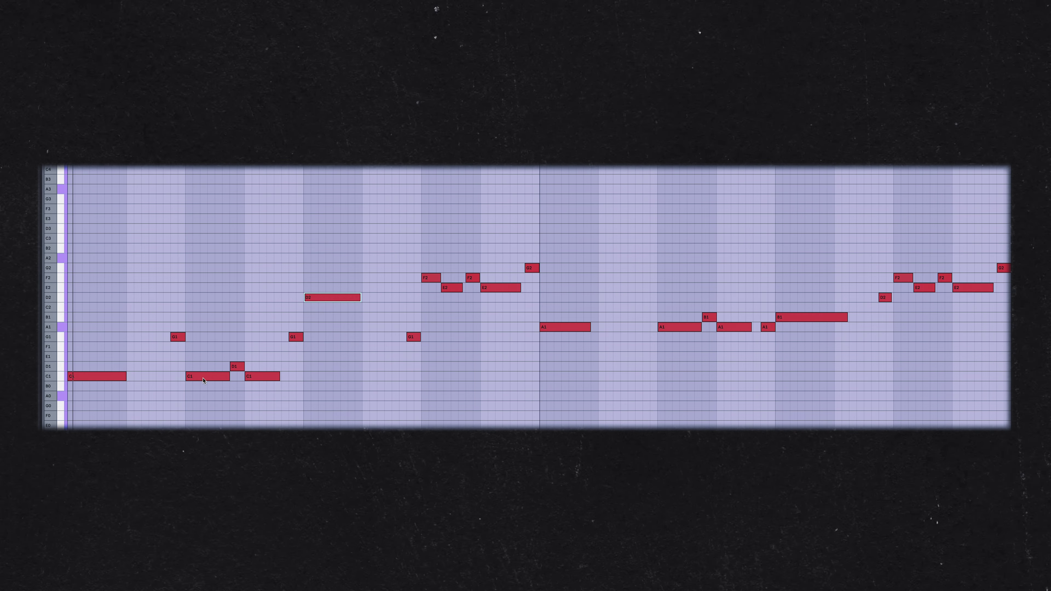
left_click_drag(462, 288, 435, 278)
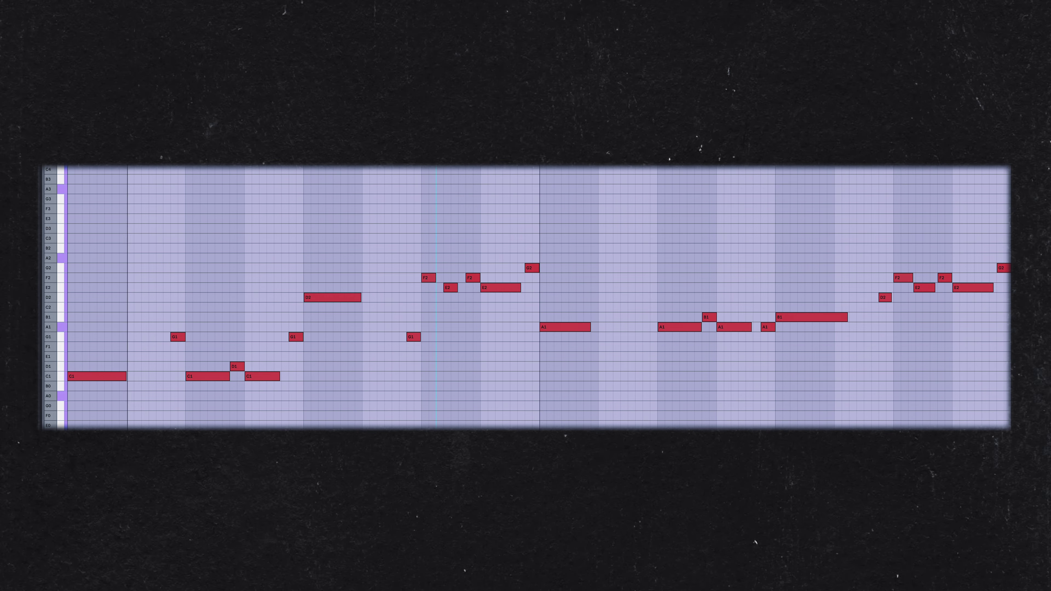
left_click_drag(913, 277, 907, 277)
left_click_drag(934, 288, 929, 288)
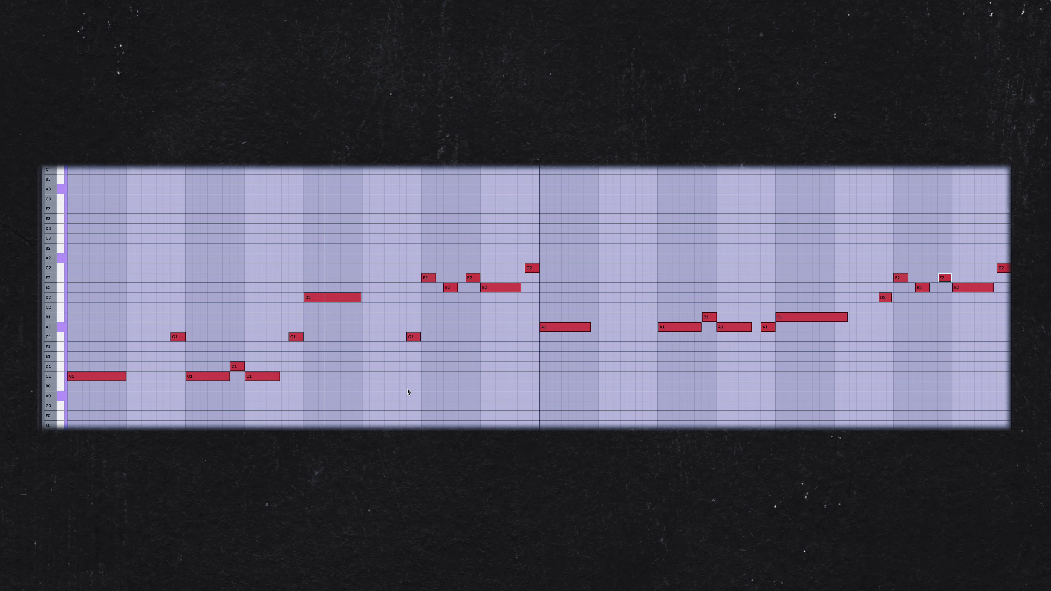
- Move the three C1 notes up to A1, raise G1 and D1 to C2, E2 to A2, and C2 to F2
left_click(111, 378)
left_click_drag(110, 378, 110, 328)
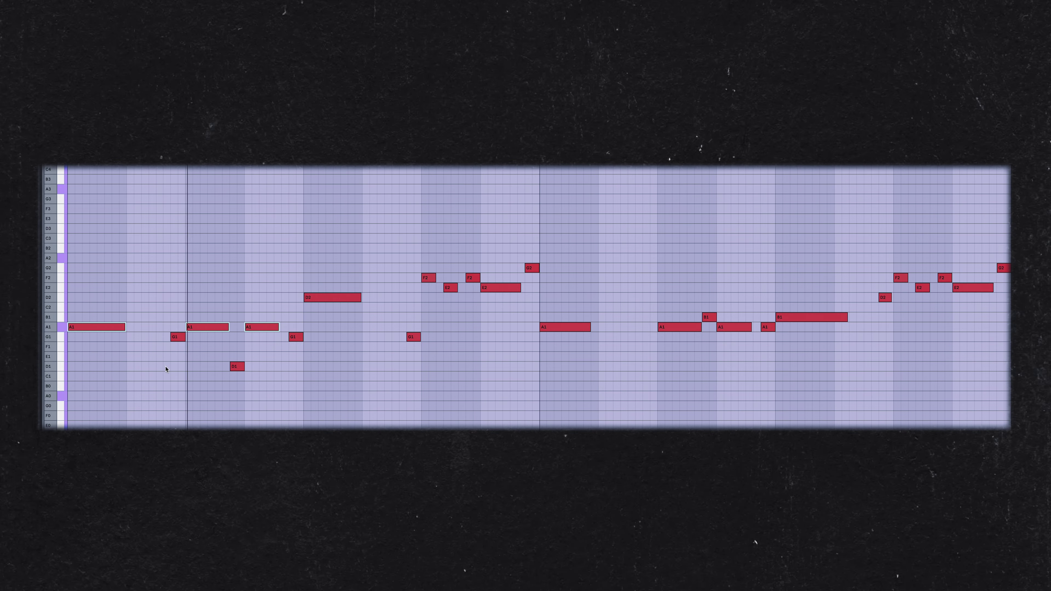
left_click_drag(175, 336, 176, 307)
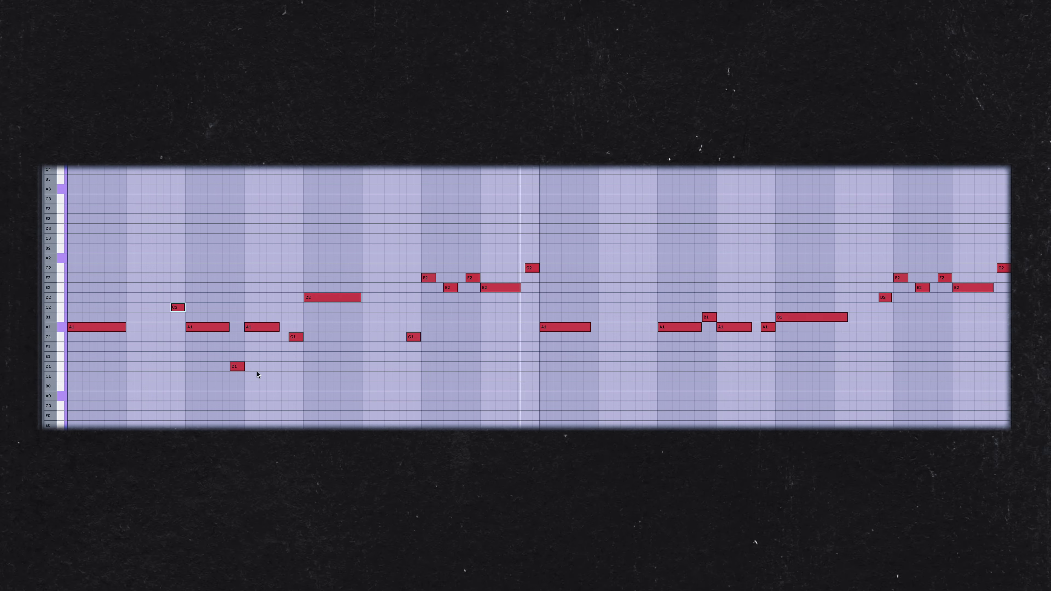
left_click_drag(243, 366, 243, 307)
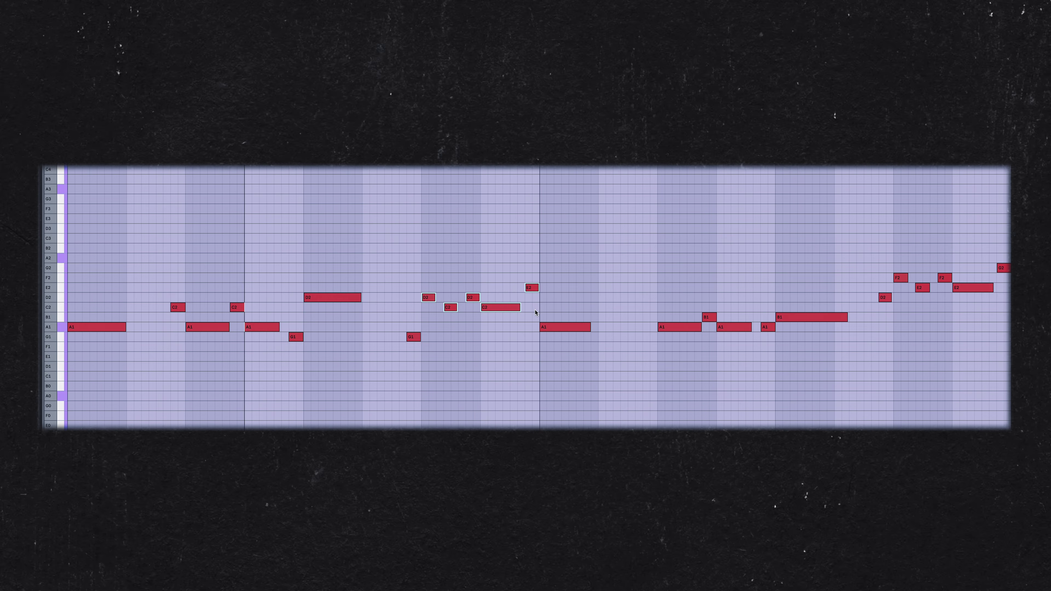
left_click_drag(530, 287, 531, 258)
left_click_drag(503, 307, 503, 277)
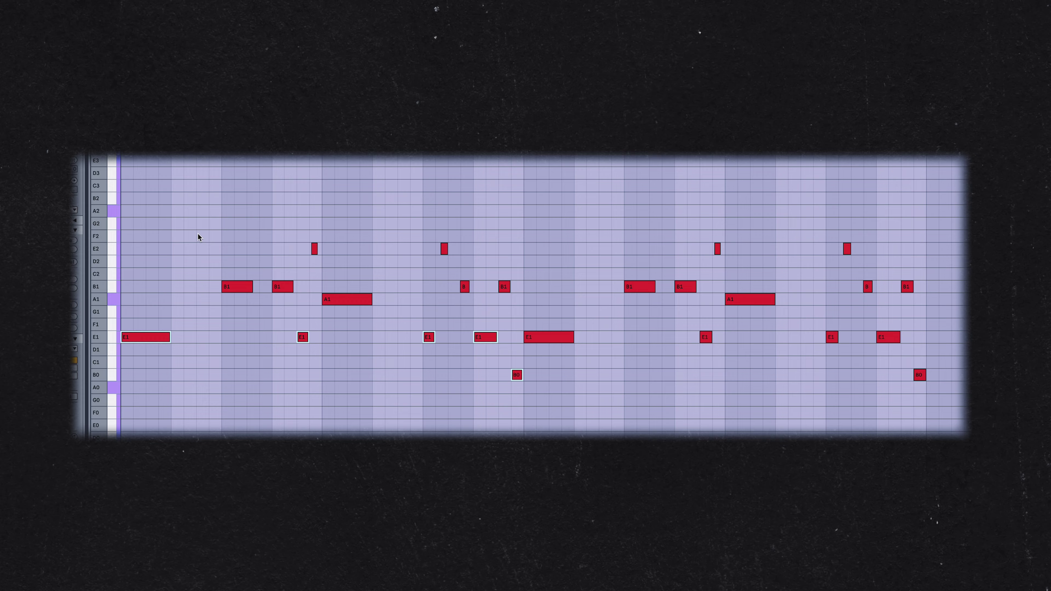
- Select the E2 and B1 accent notes, then just the two E2 notes
left_click_drag(205, 198, 533, 290)
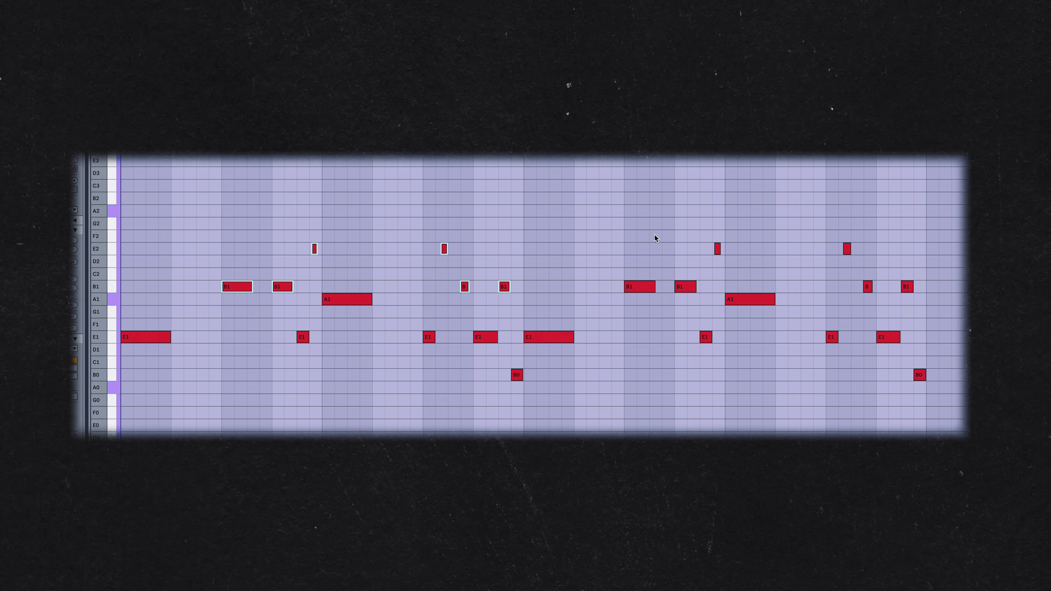
left_click(671, 195)
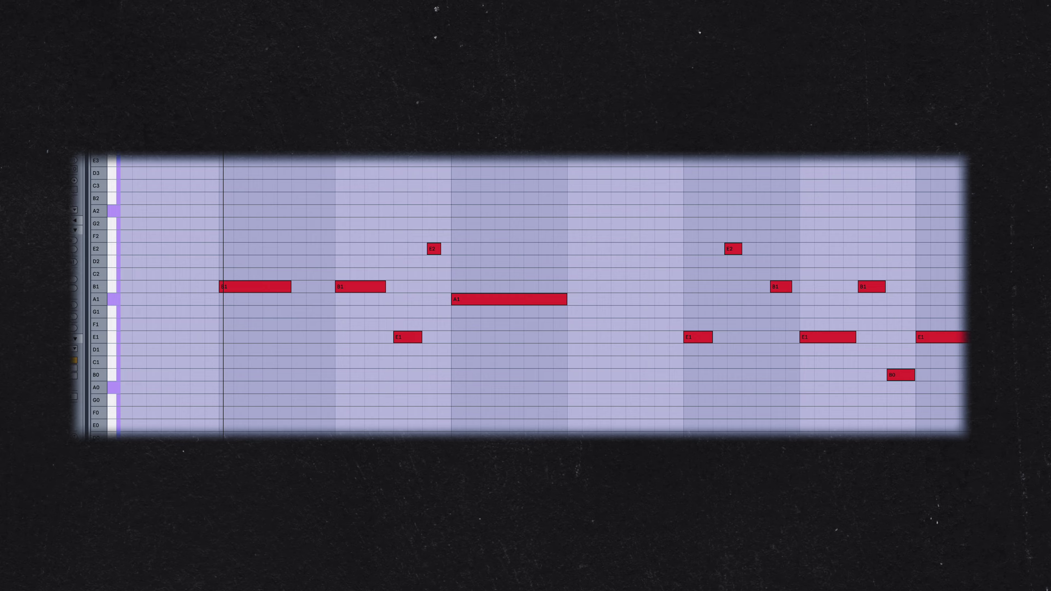
left_click_drag(350, 175, 813, 258)
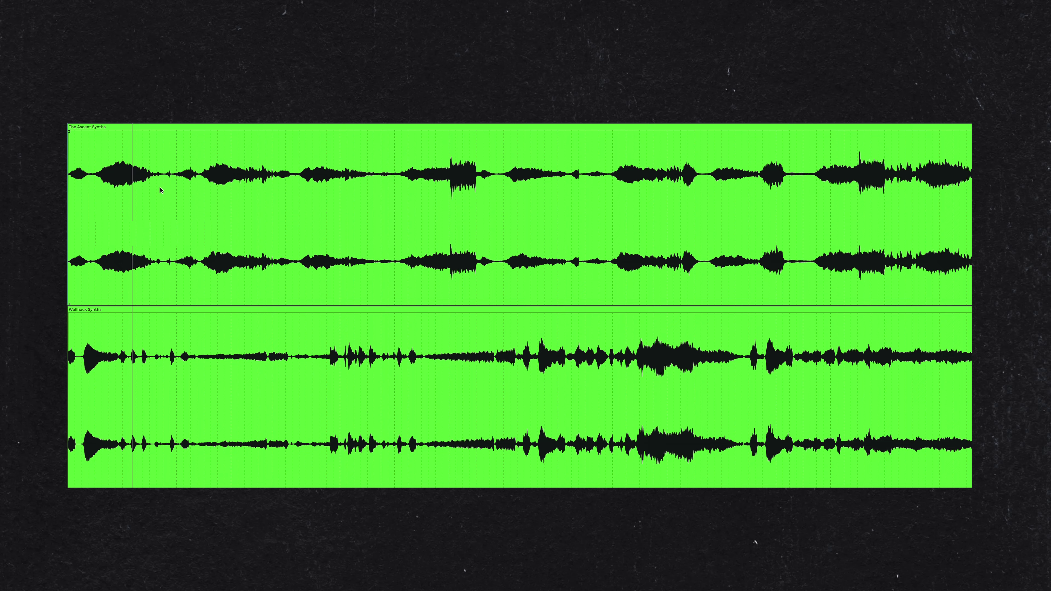
- Trim the Wallhack Synths clip's start, shift it earlier, and move the long Wallhack clip later
left_click(209, 129)
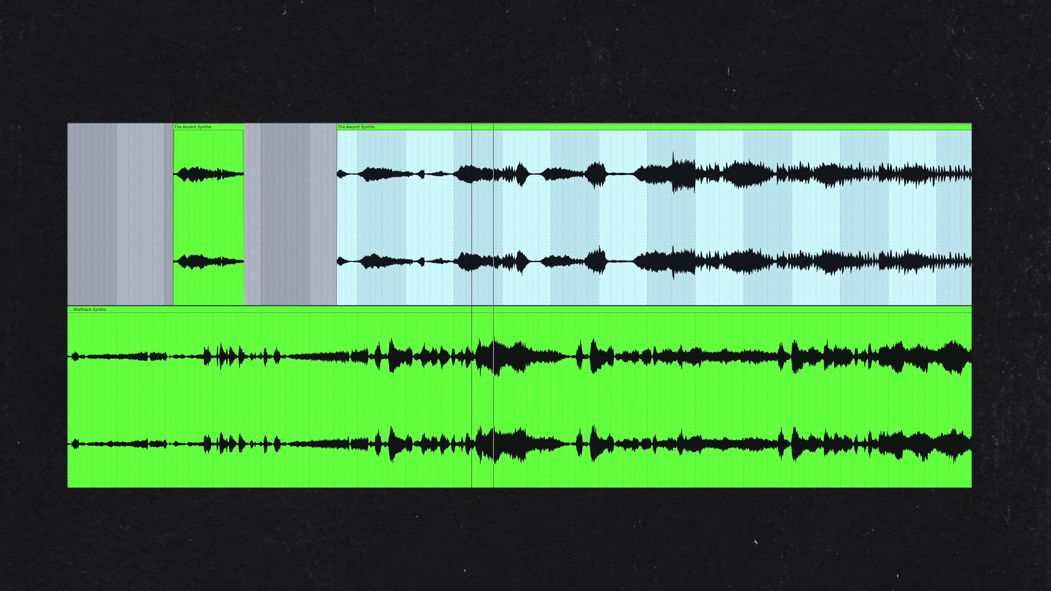
left_click(340, 126)
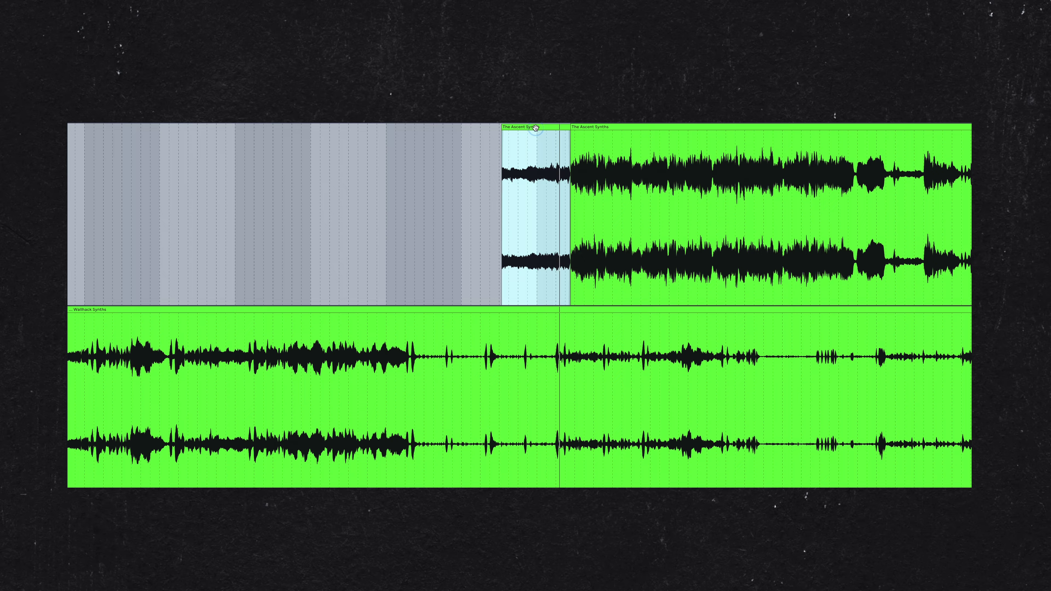
left_click(243, 128)
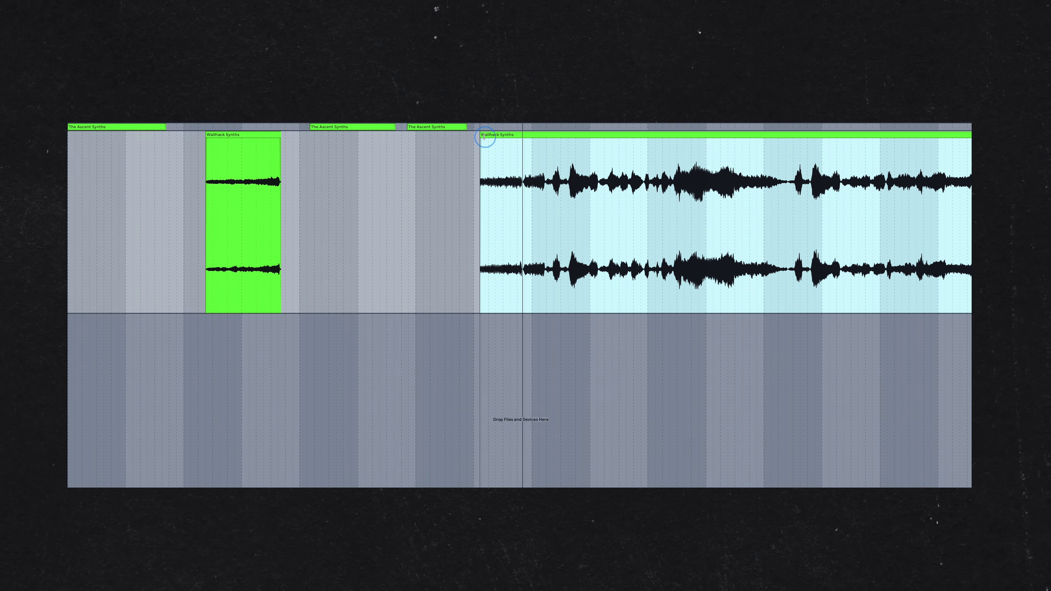
left_click_drag(485, 137, 568, 136)
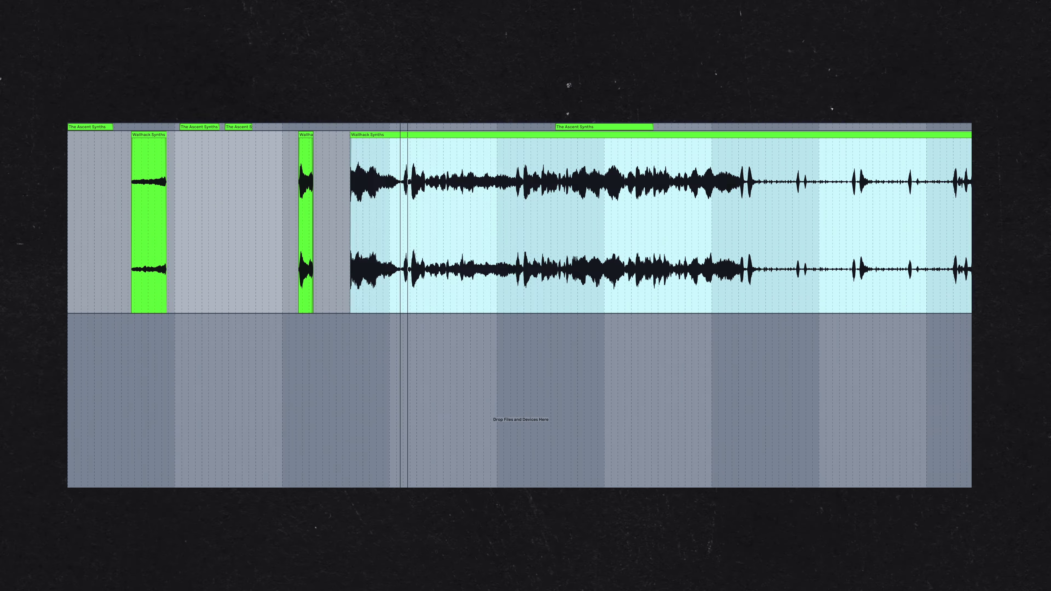
left_click_drag(352, 135, 502, 131)
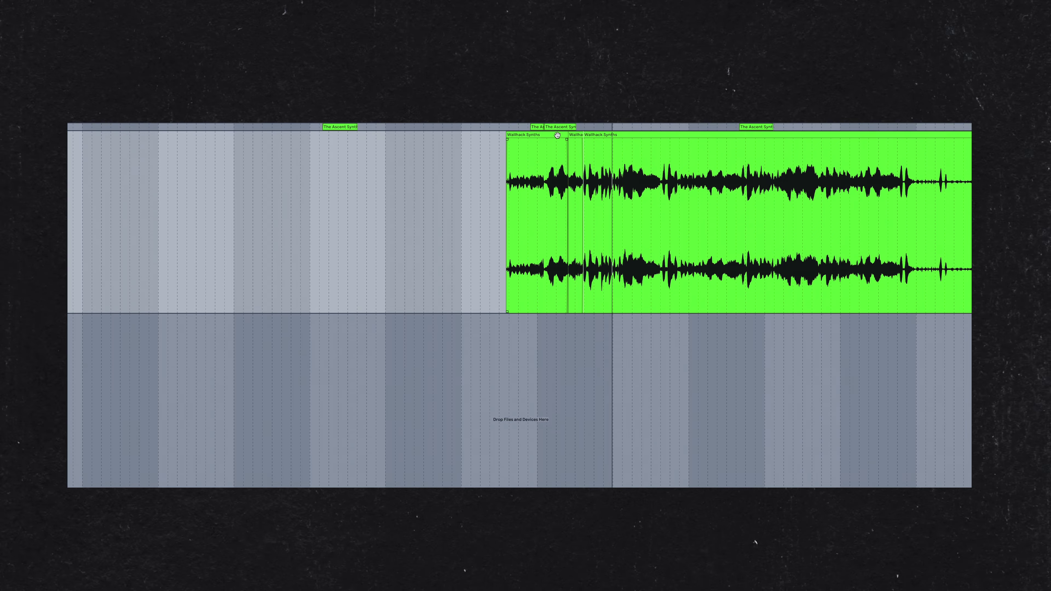
left_click_drag(507, 132, 398, 132)
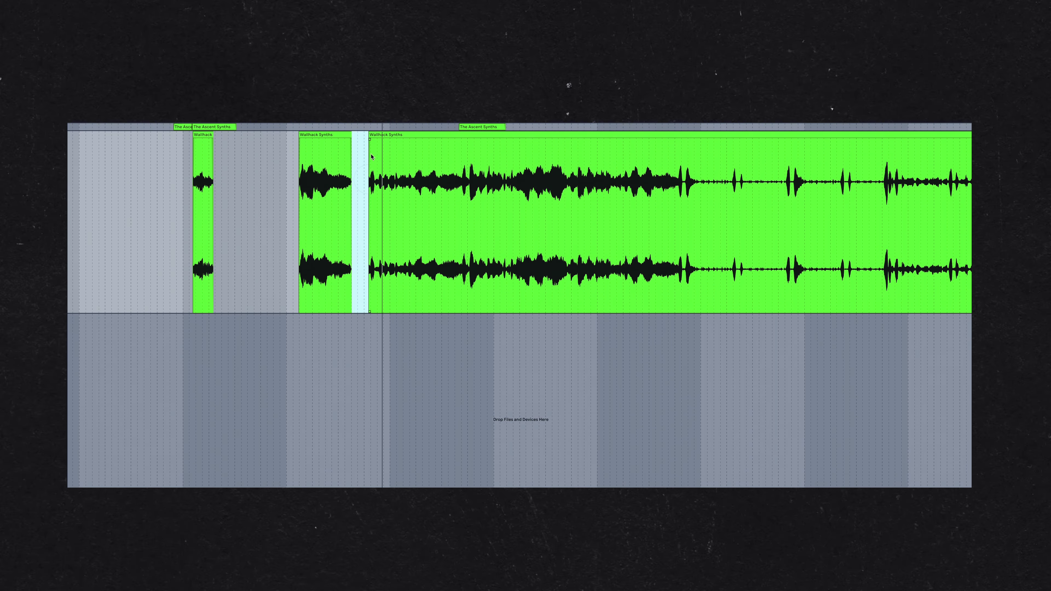
left_click_drag(371, 157, 436, 140)
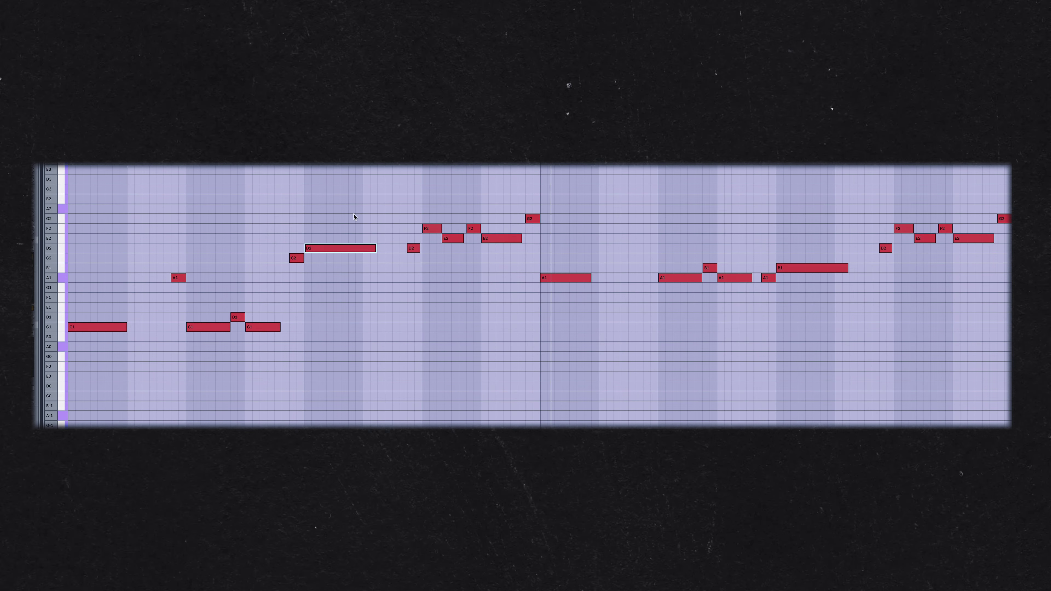
- Raise the G2 note to A2, overshooting to C3 before settling back on A2
left_click_drag(531, 220, 533, 189)
scroll(533, 189, "up", 3)
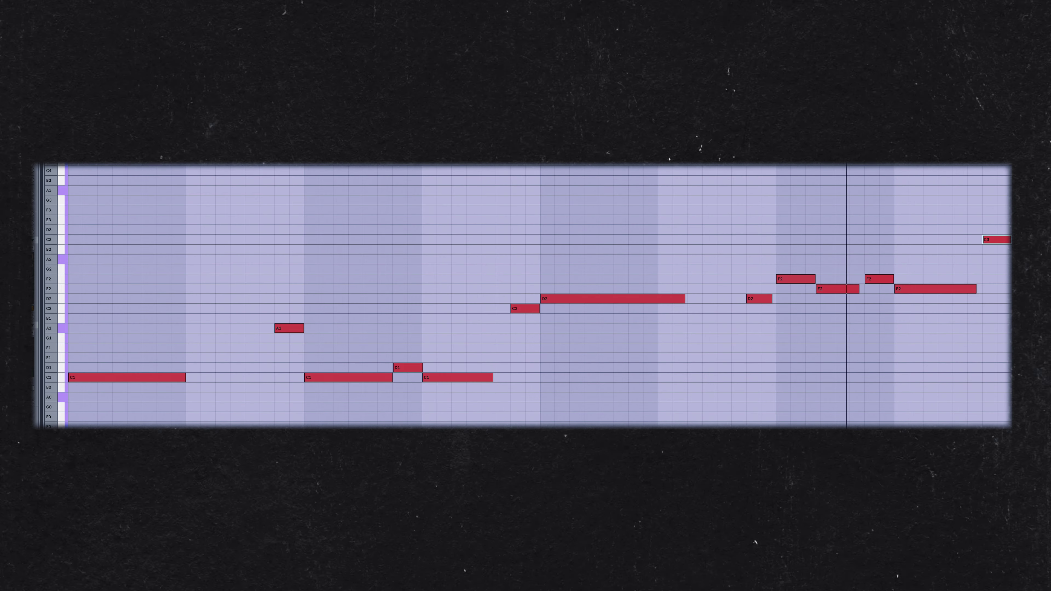
left_click_drag(532, 240, 533, 257)
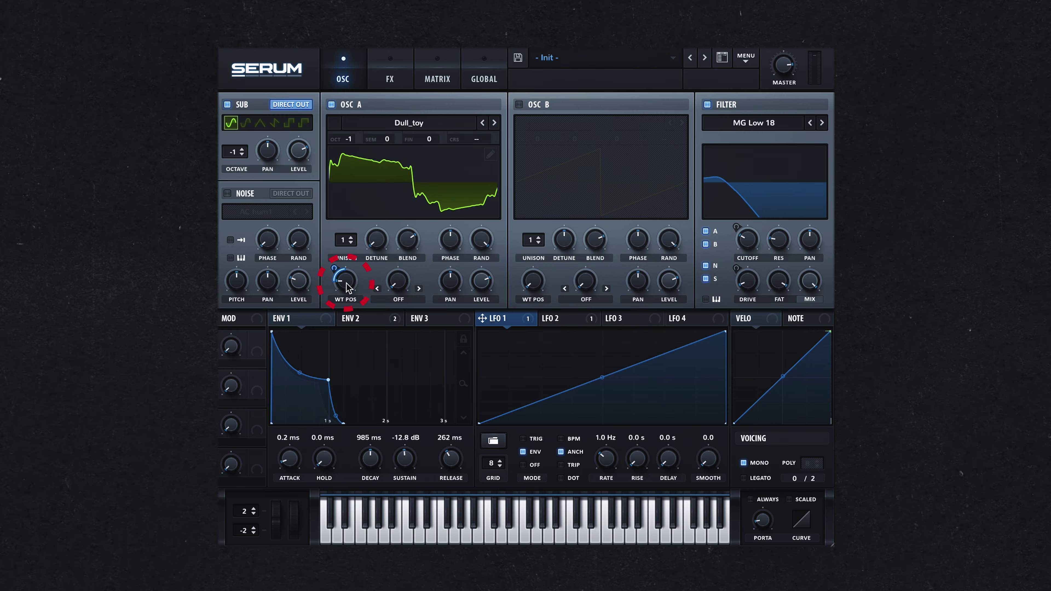
- Nudge oscillator A's wavetable position, review Env 1, Env 2 and LFO 2, then view the matrix
left_click_drag(350, 287, 343, 282)
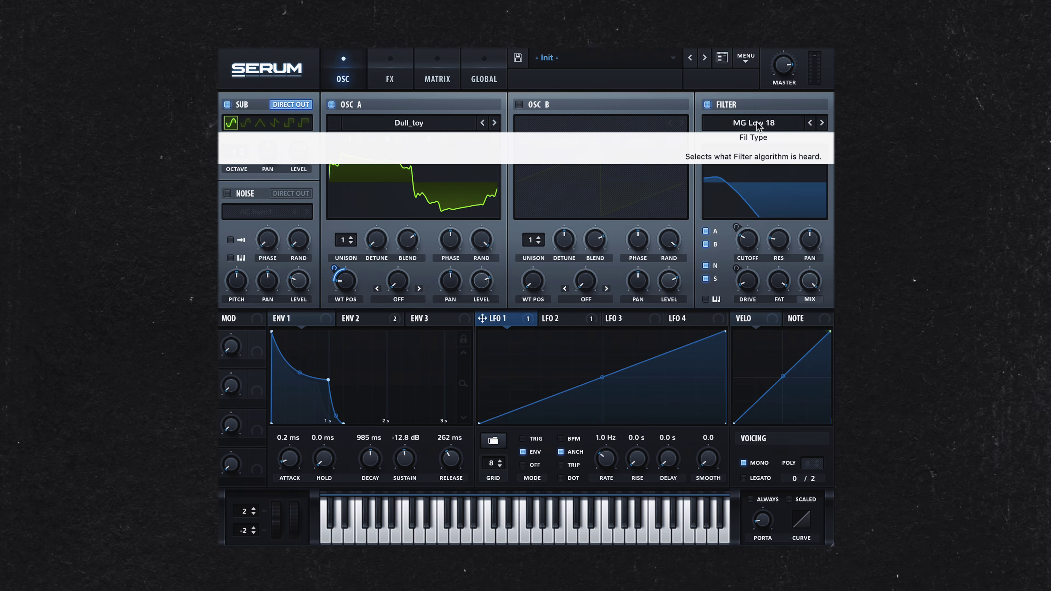
mouse_move(750, 239)
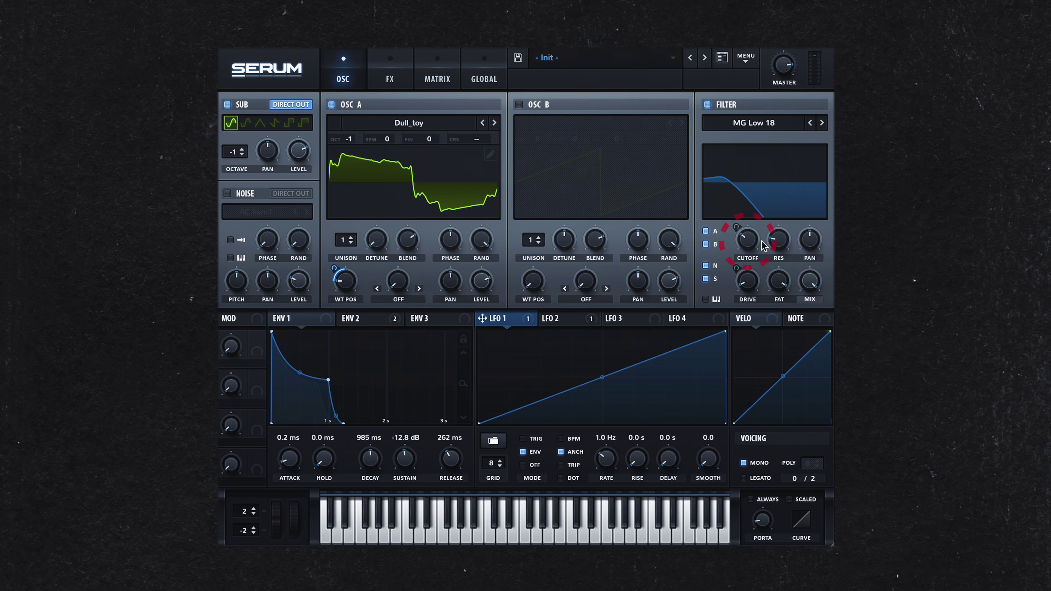
left_click(311, 323)
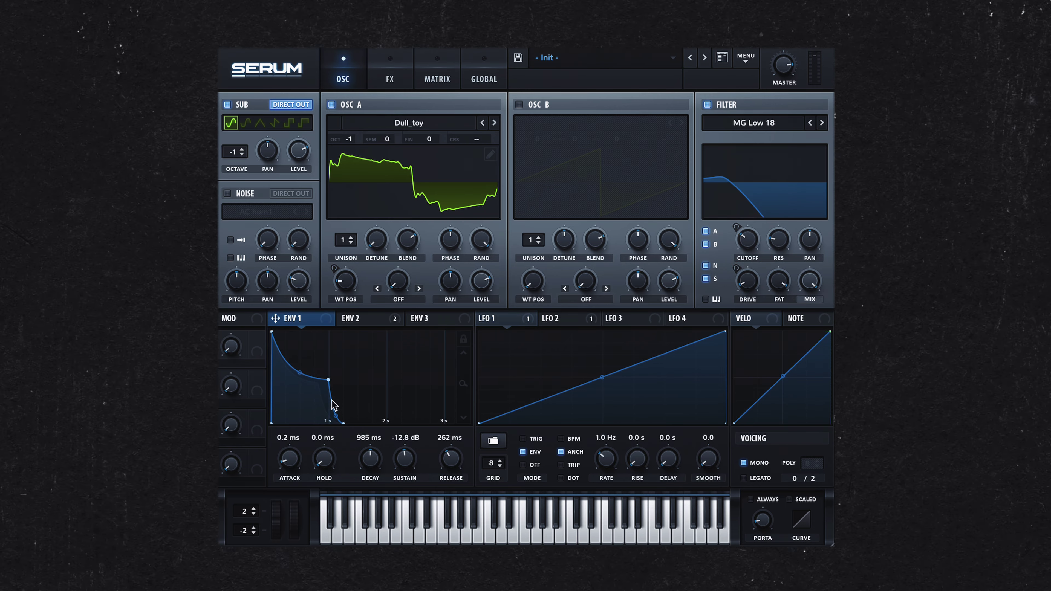
left_click(360, 323)
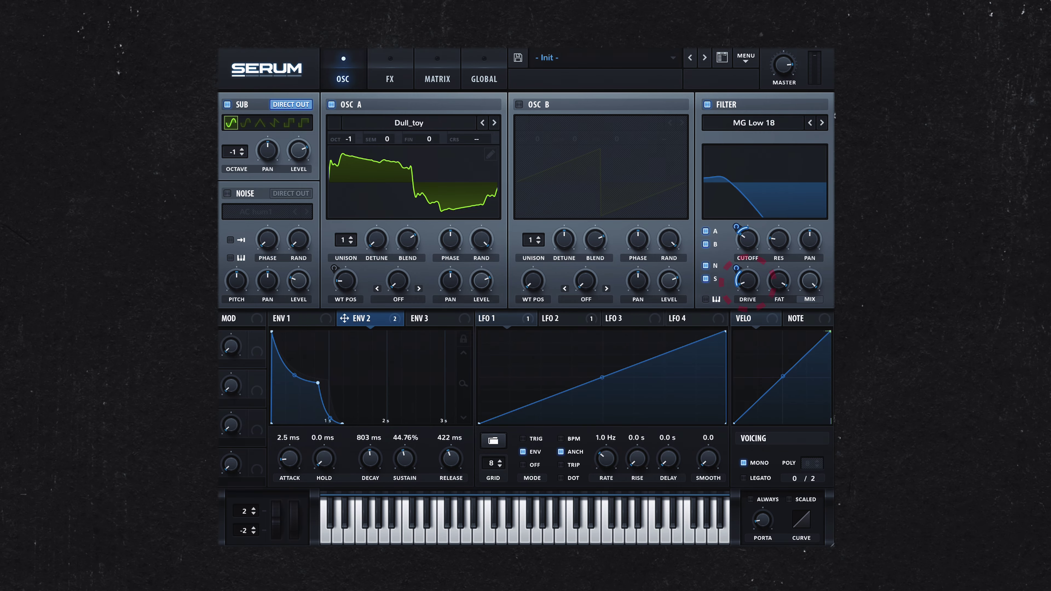
left_click(561, 318)
left_click(448, 72)
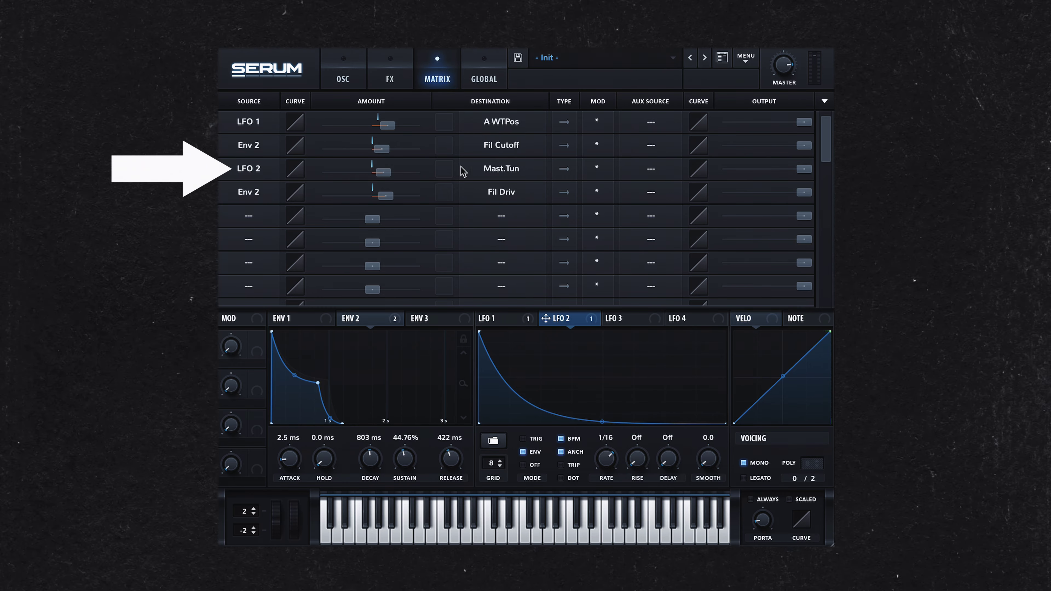
- Set LFO 2's master-tune amount and add slight portamento glide with Always switched off
left_click_drag(384, 177, 388, 178)
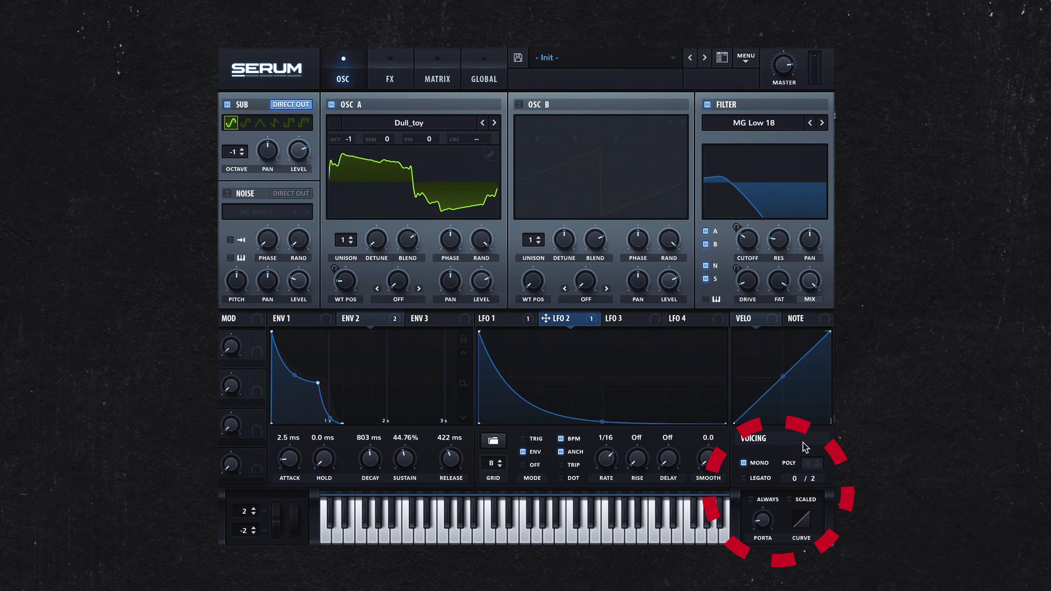
left_click(751, 499)
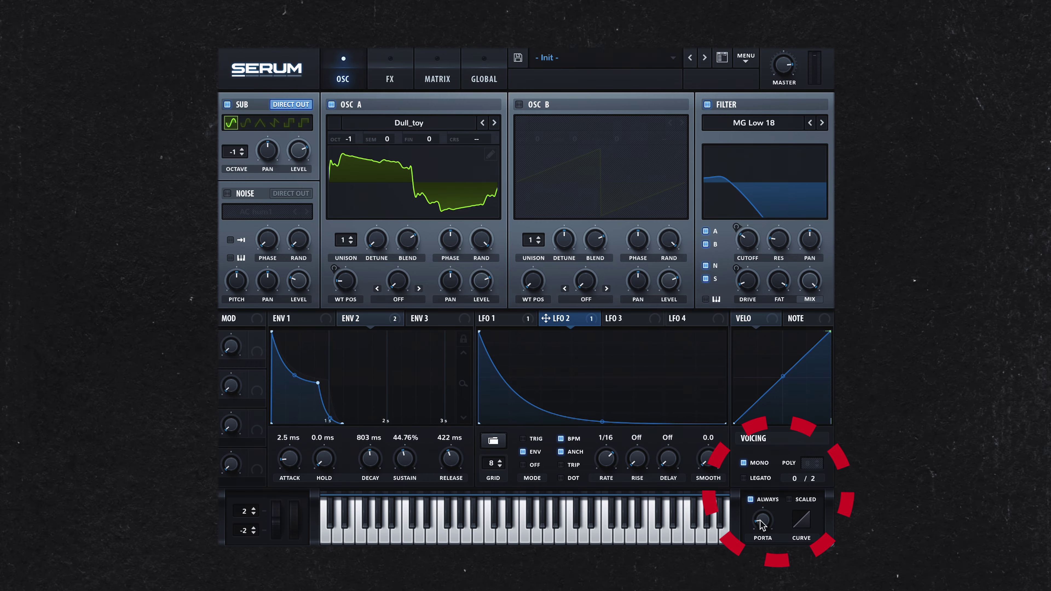
left_click_drag(762, 525, 762, 518)
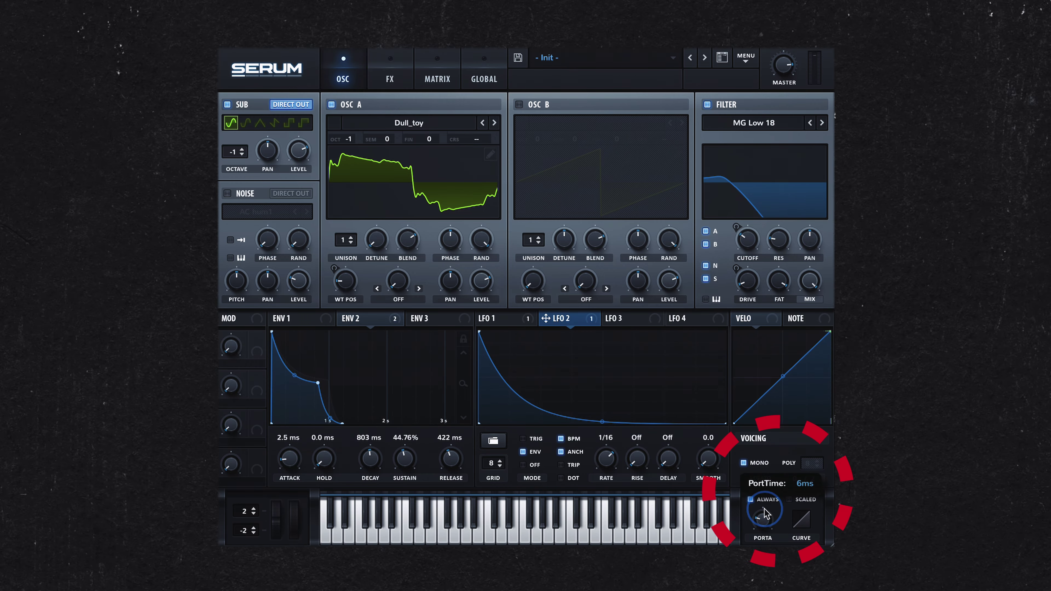
left_click(750, 500)
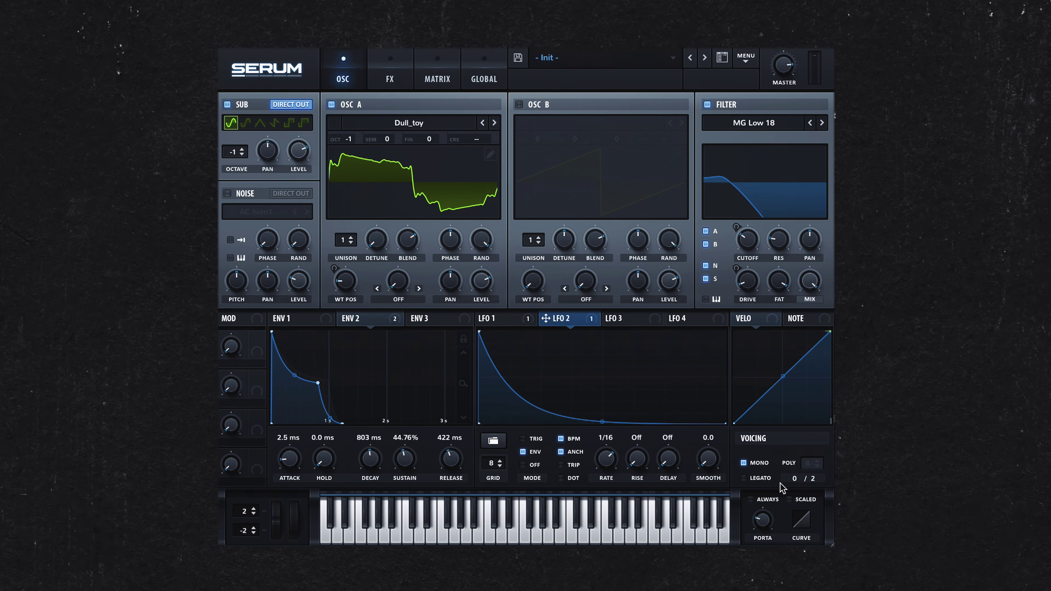
left_click(393, 74)
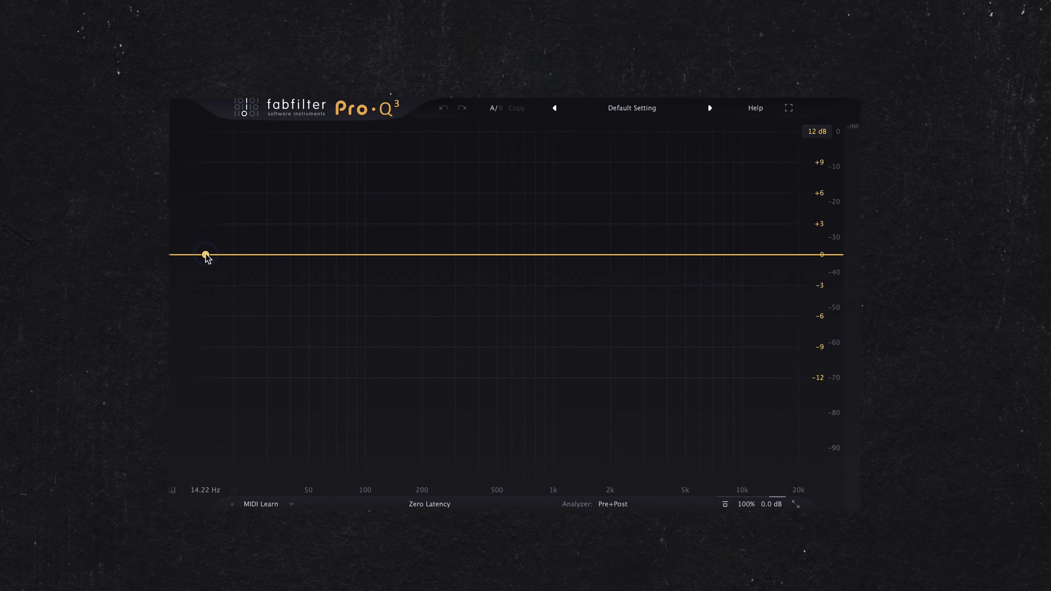
- Add a Low Cut band, steepen it to 48 dB/oct, raise it to about 85 Hz, and set it to Side
left_click(207, 255)
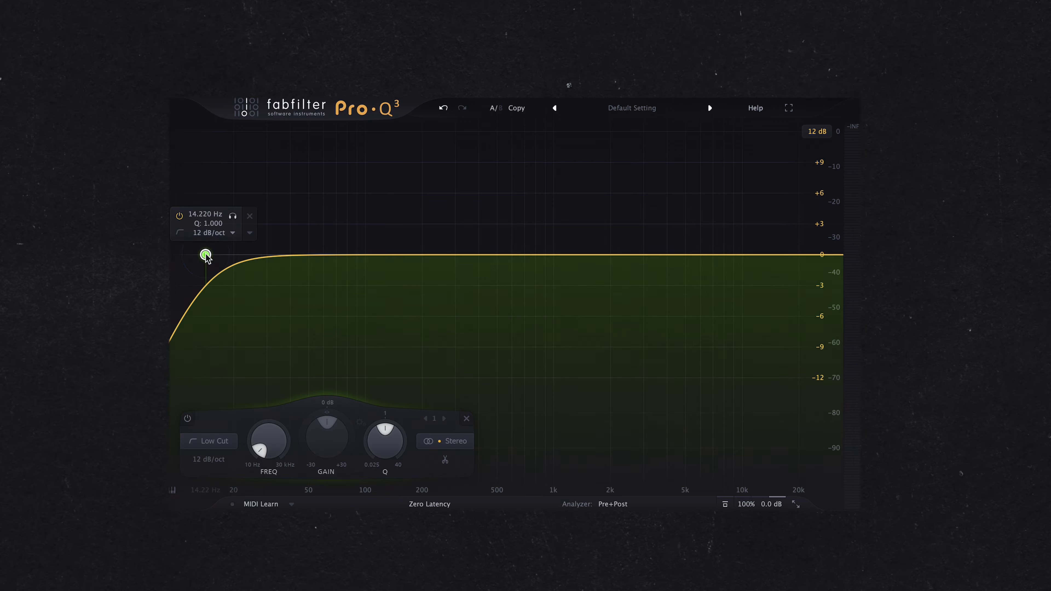
left_click(222, 234)
left_click(218, 337)
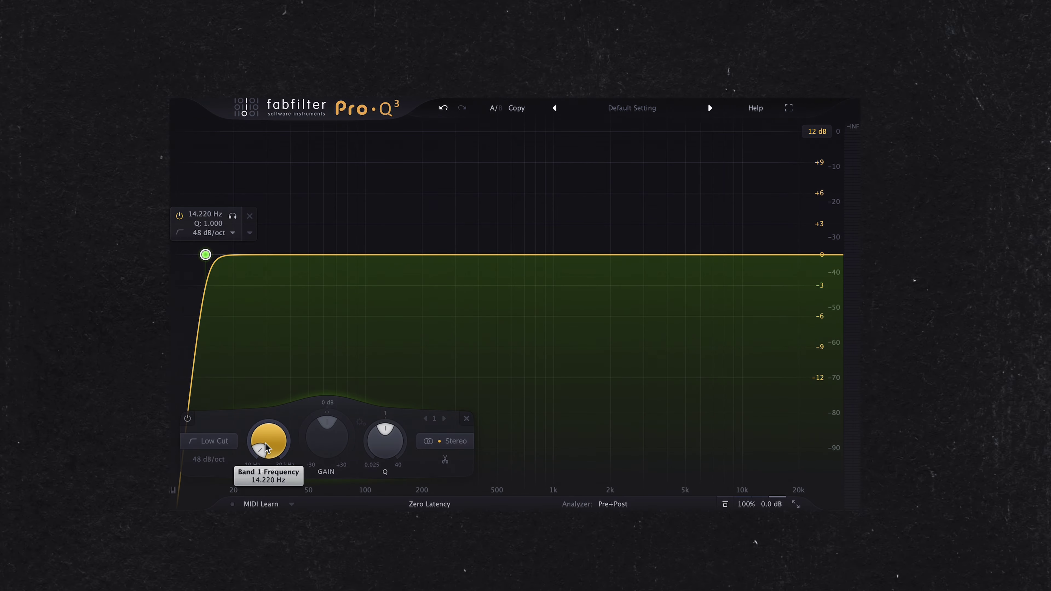
left_click_drag(265, 447, 266, 367)
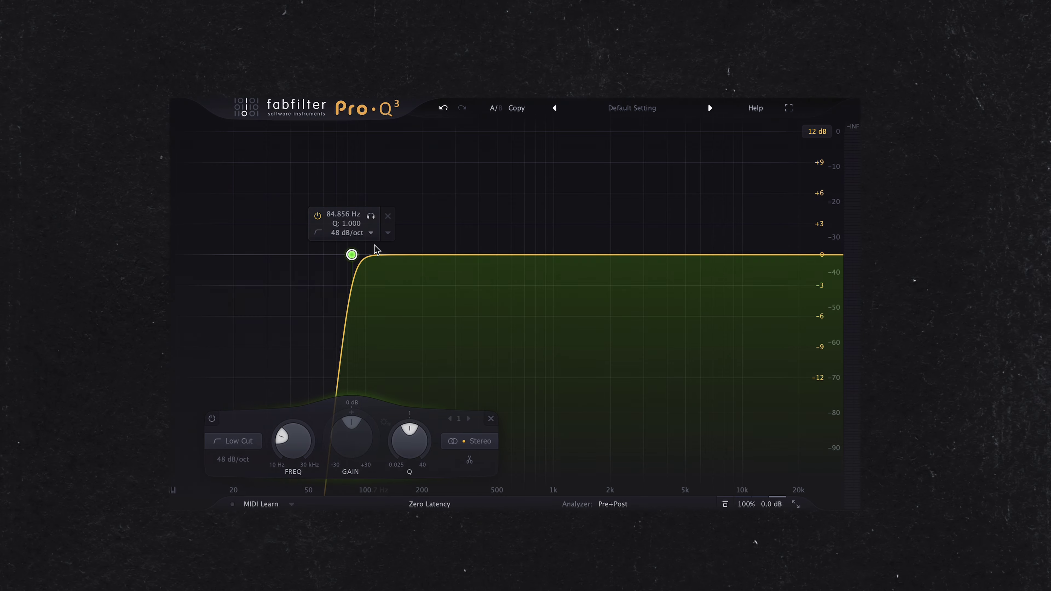
left_click(388, 232)
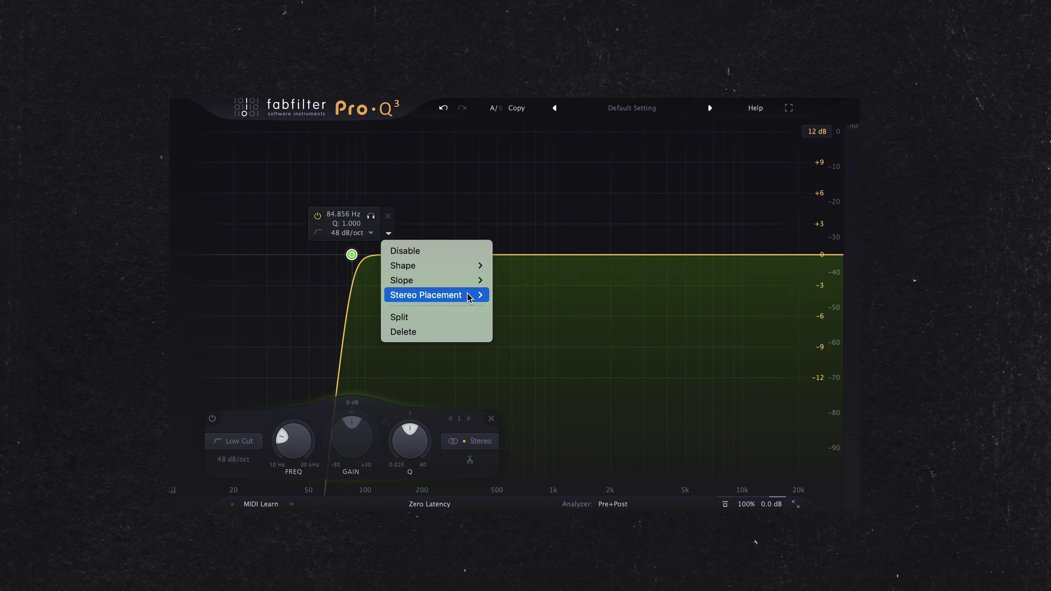
mouse_move(469, 297)
left_click(521, 355)
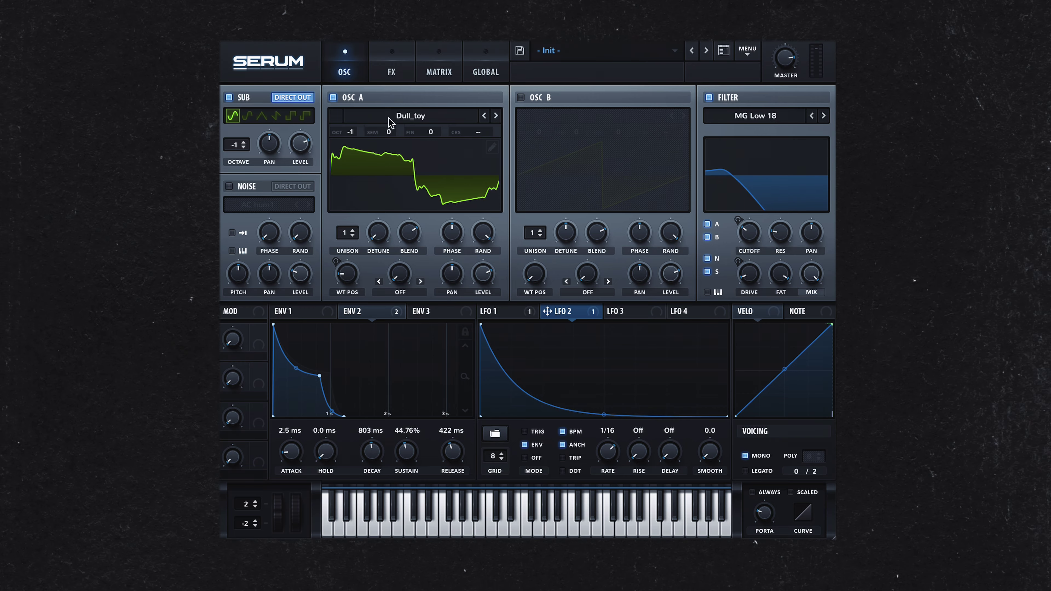
- Switch off Serum's SUB oscillator DIRECT OUT so the sub passes through the filter and effects
left_click(296, 100)
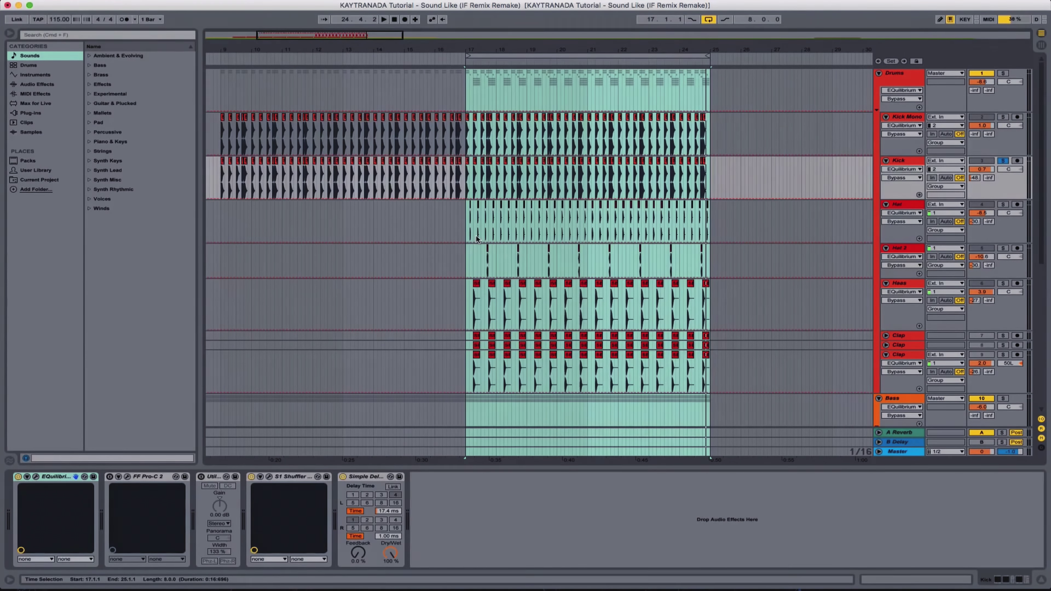
- Turn off solo on the Kick track so the full drum group and Bass play together
left_click(1004, 117)
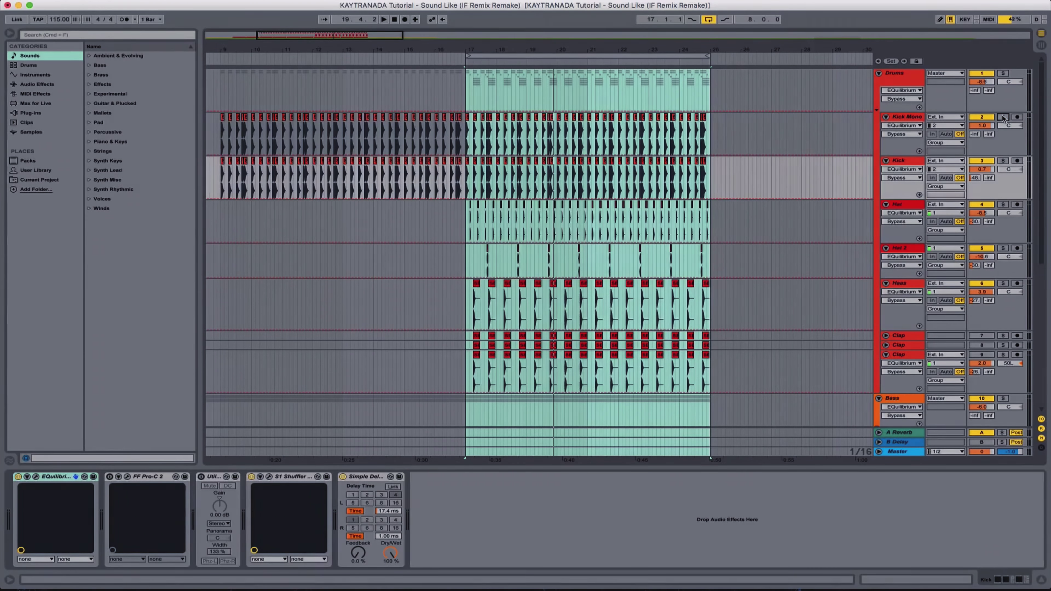